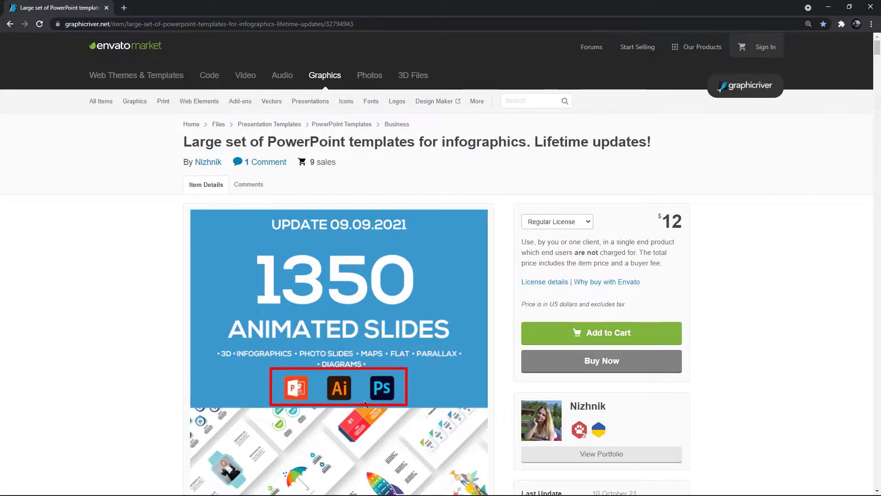
Step: Scroll the item description past the Abstract, Arrows, Creative, Cicle, Doodle and Timeline grids to Line
scroll(382, 395, "down", 15)
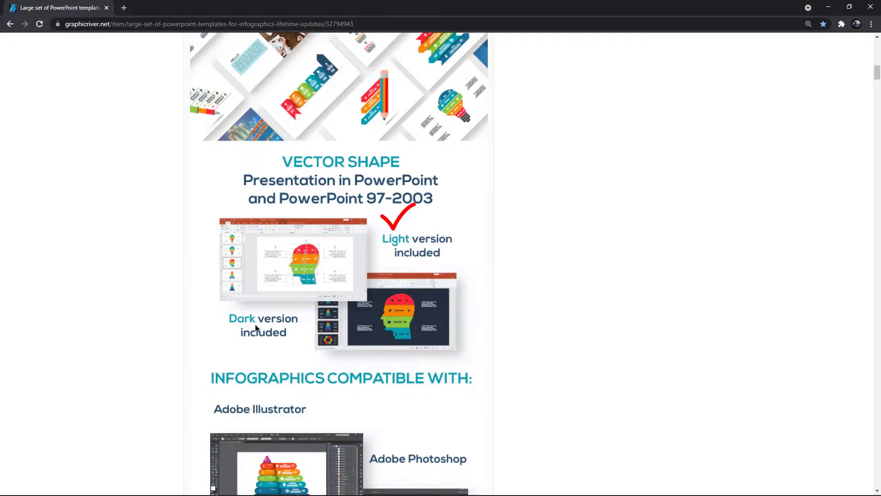
scroll(245, 327, "down", 20)
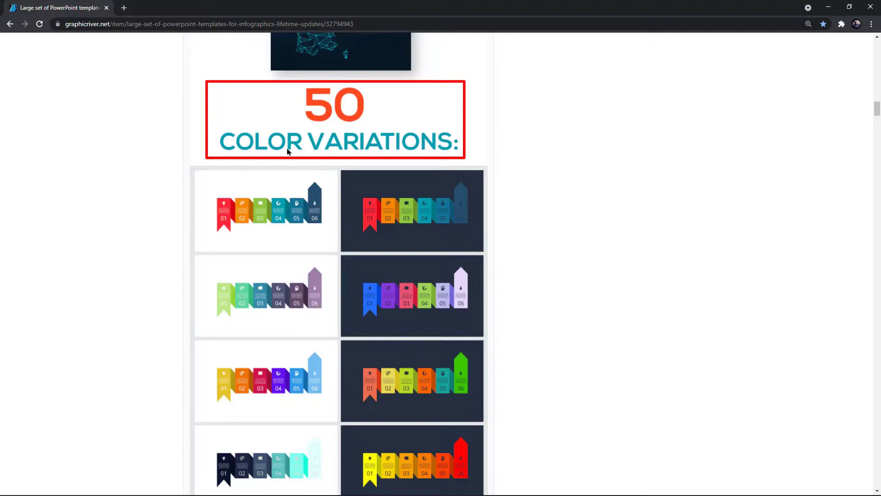
scroll(362, 154, "down", 11)
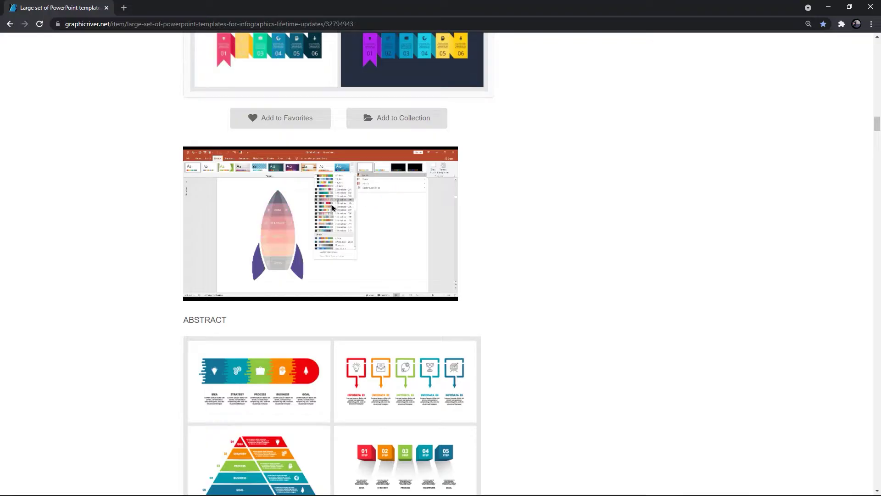
scroll(340, 223, "down", 2)
scroll(339, 224, "down", 4)
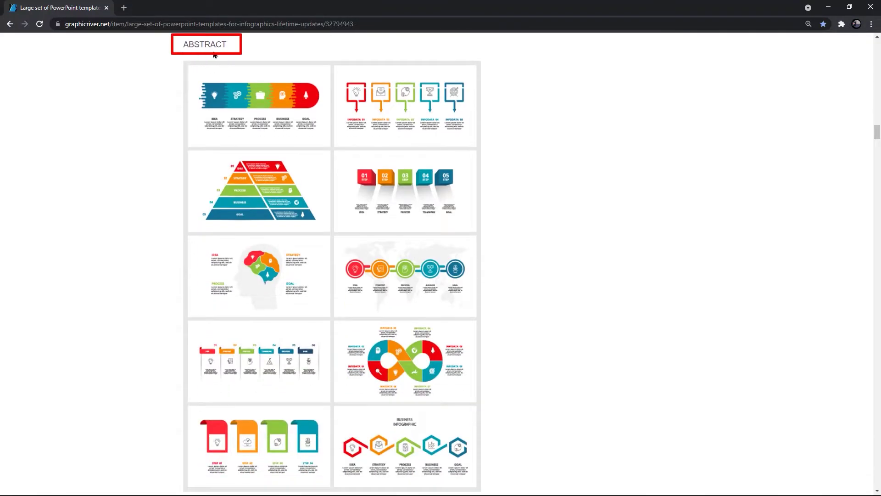
scroll(309, 181, "down", 14)
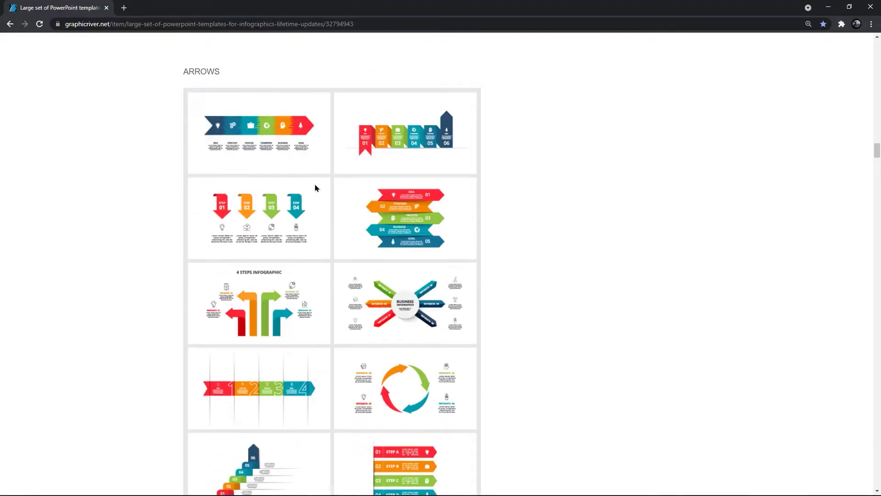
scroll(277, 136, "up", 1)
scroll(307, 198, "down", 15)
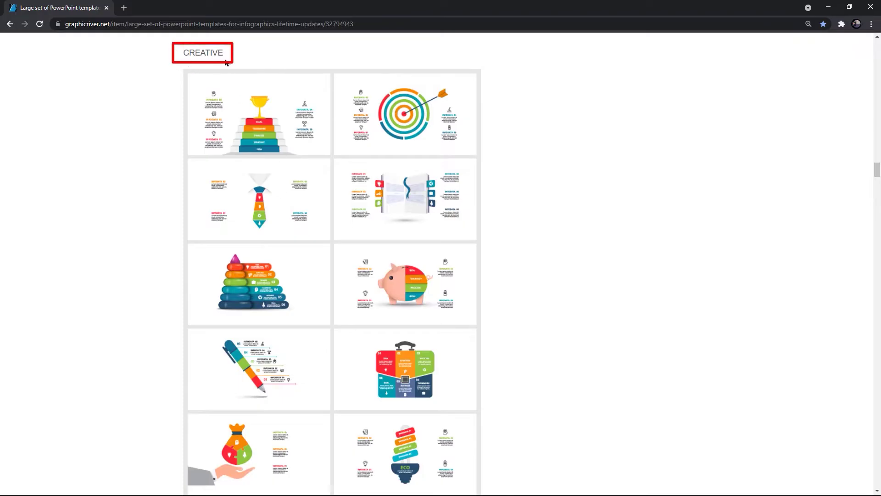
scroll(309, 161, "down", 13)
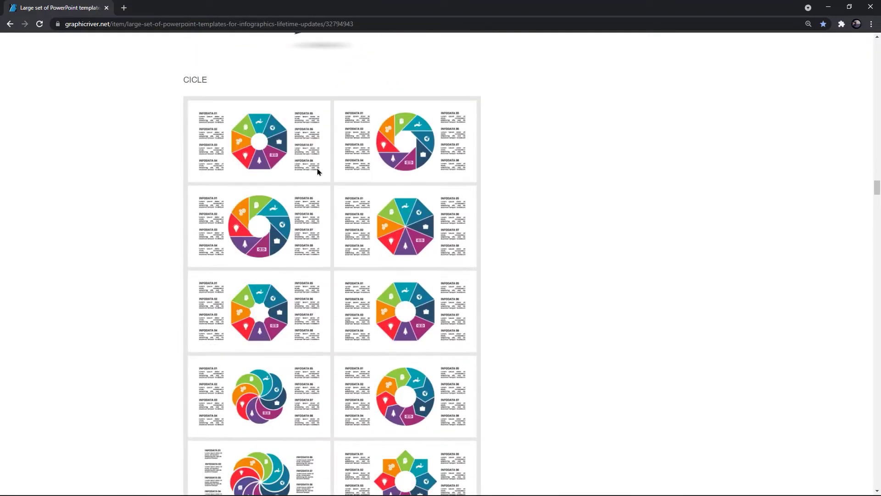
scroll(305, 164, "down", 10)
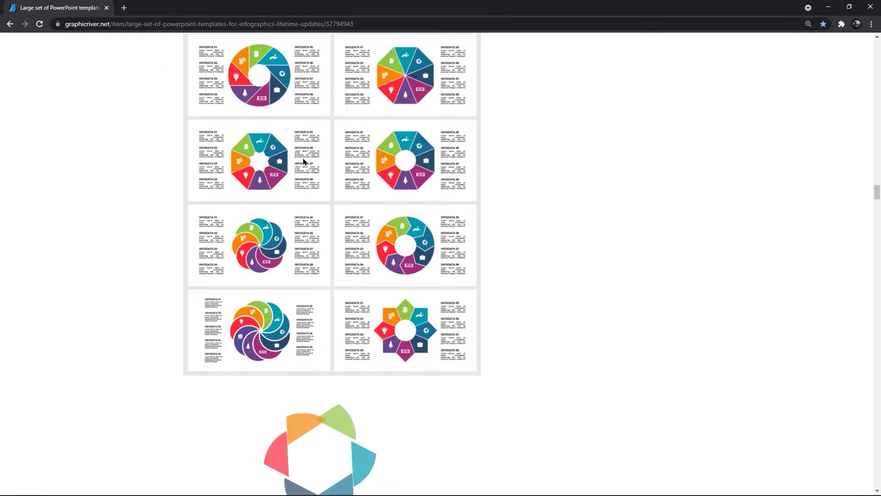
scroll(306, 164, "down", 4)
scroll(209, 93, "up", 1)
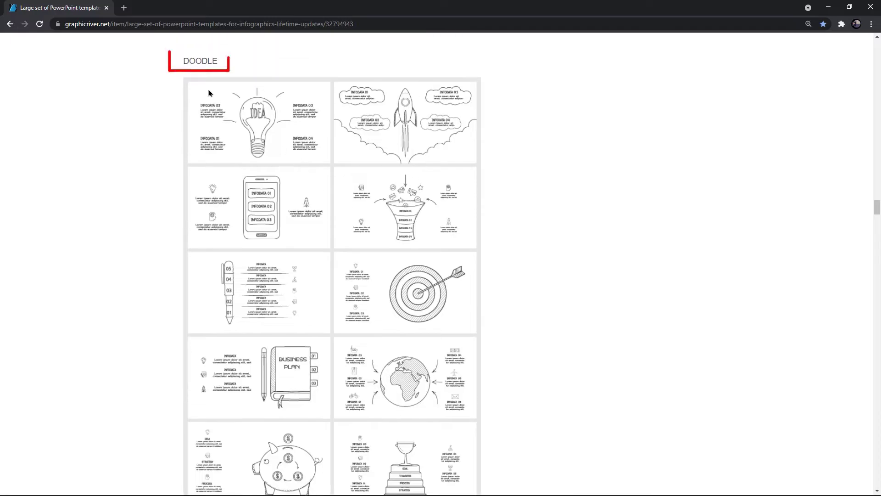
scroll(338, 183, "down", 12)
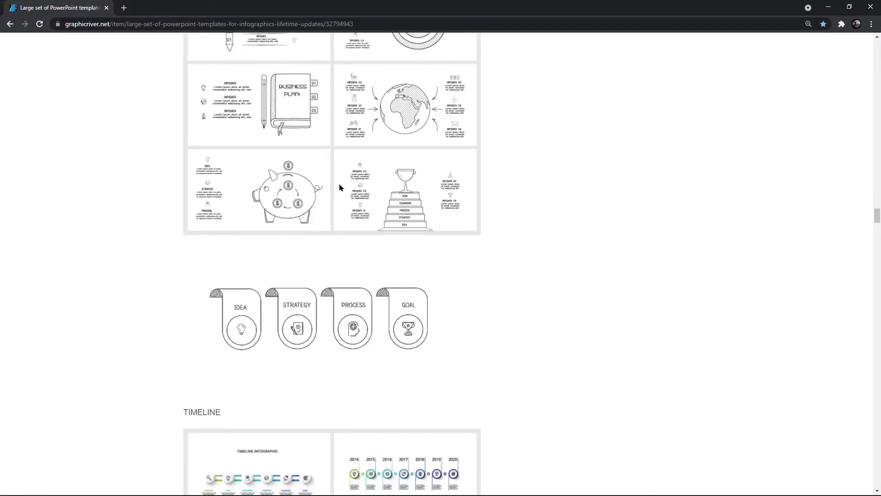
scroll(255, 133, "down", 1)
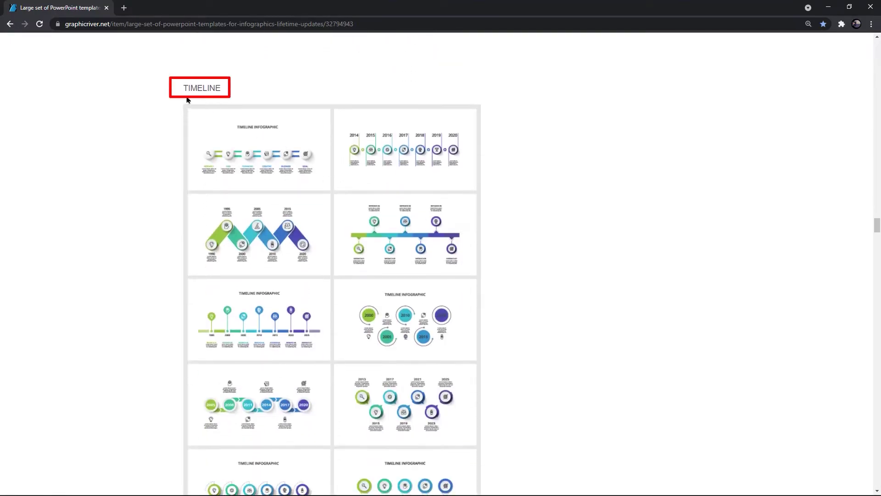
scroll(202, 100, "down", 14)
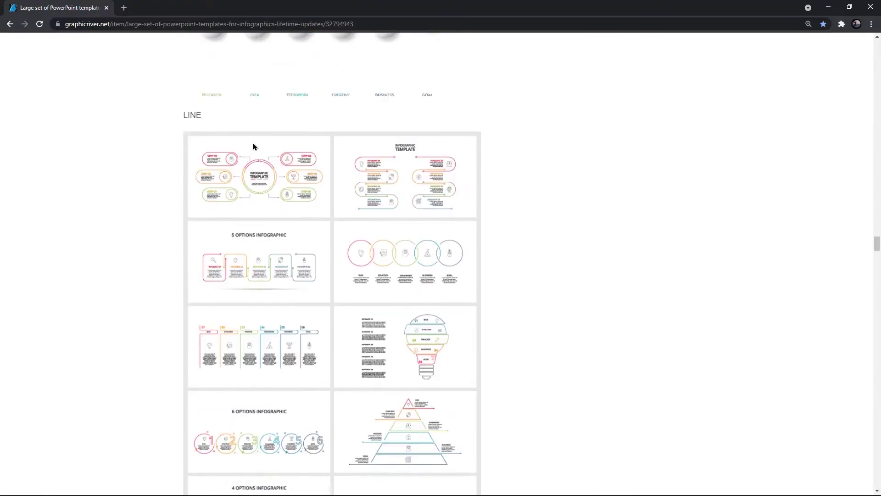
Step: Scroll down the 8 Step Business Infographic previews to Photo Slides, then back up
scroll(274, 143, "down", 13)
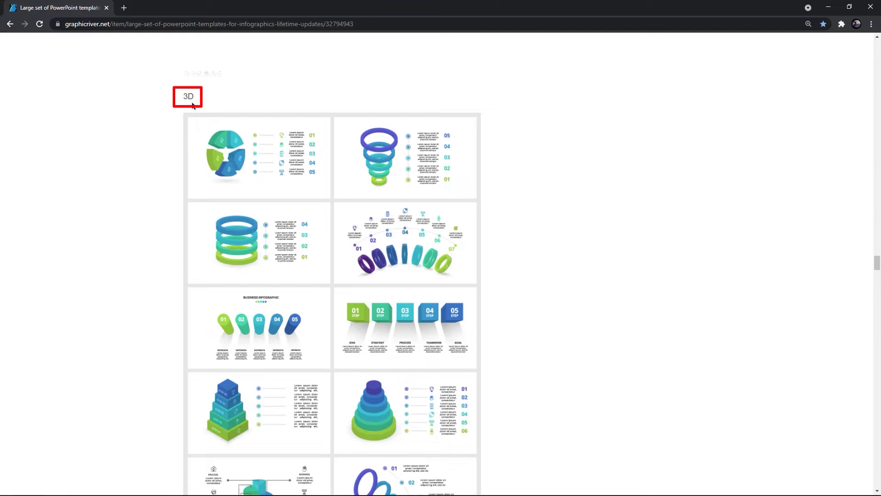
scroll(193, 106, "down", 15)
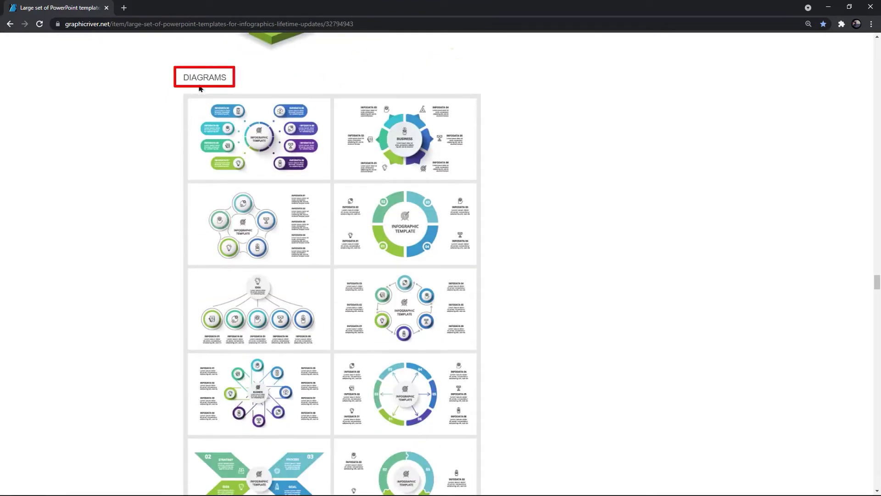
scroll(204, 89, "down", 14)
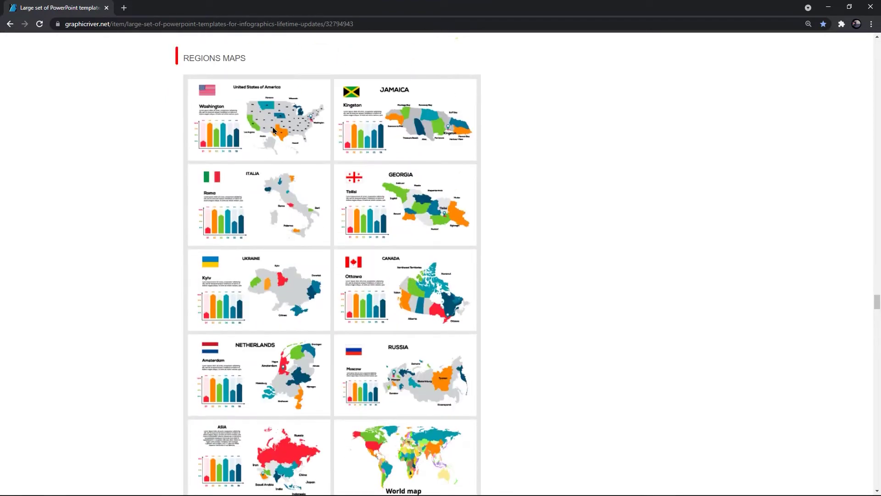
scroll(283, 157, "down", 20)
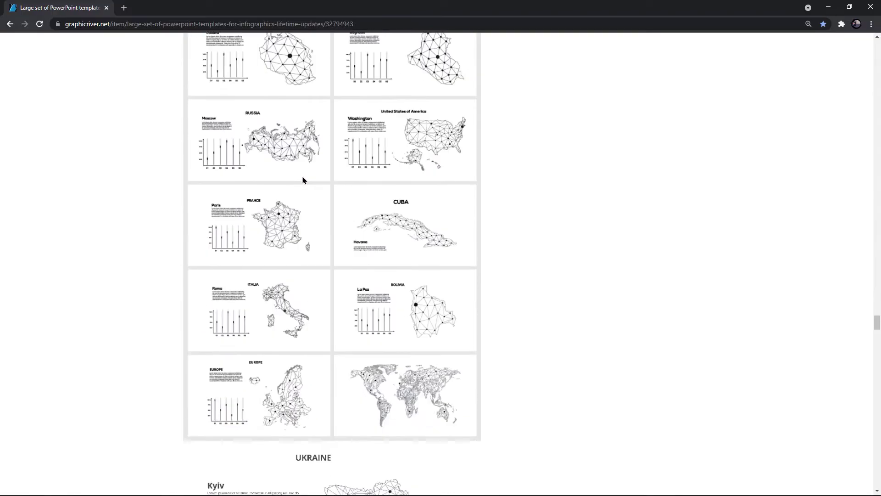
scroll(266, 157, "down", 1)
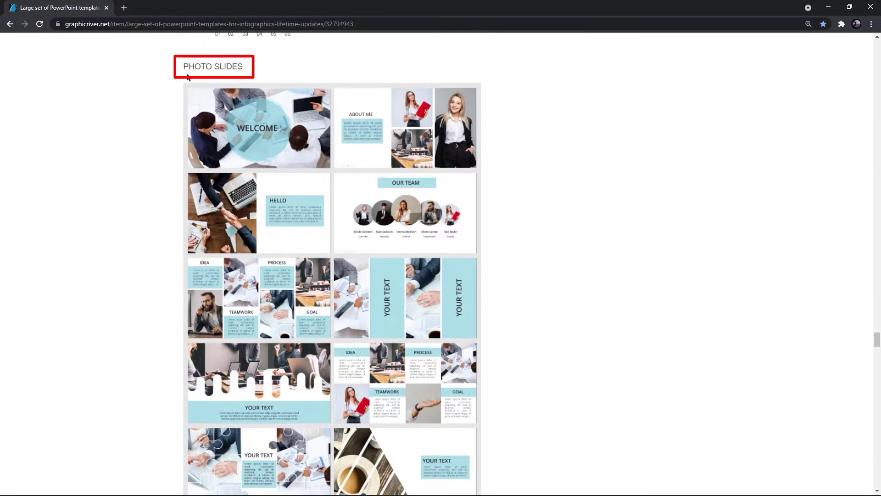
scroll(227, 79, "down", 10)
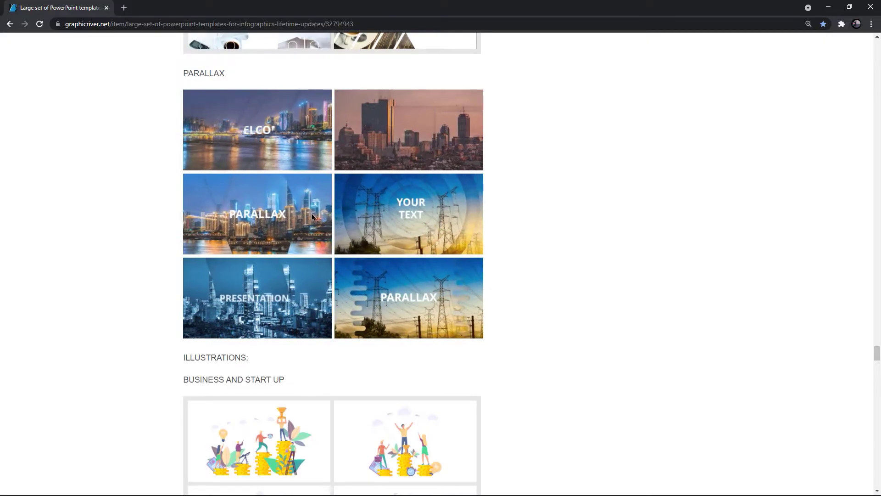
scroll(312, 213, "down", 2)
scroll(237, 258, "down", 3)
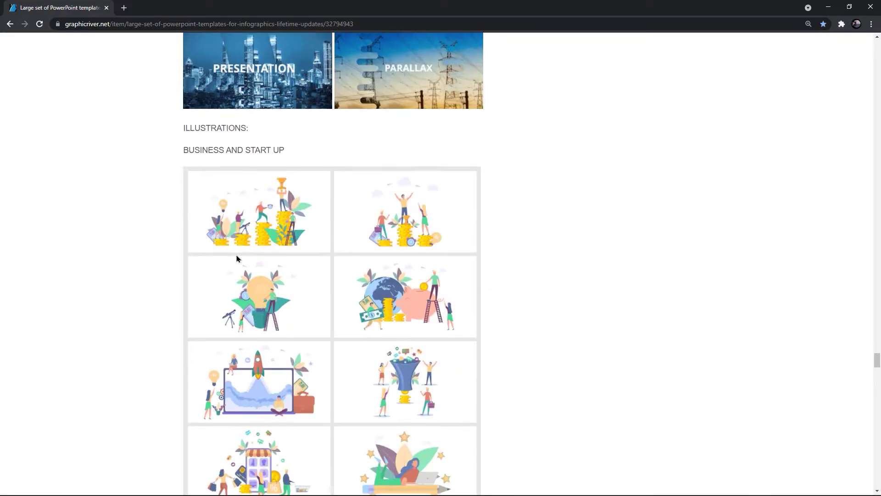
scroll(237, 258, "down", 2)
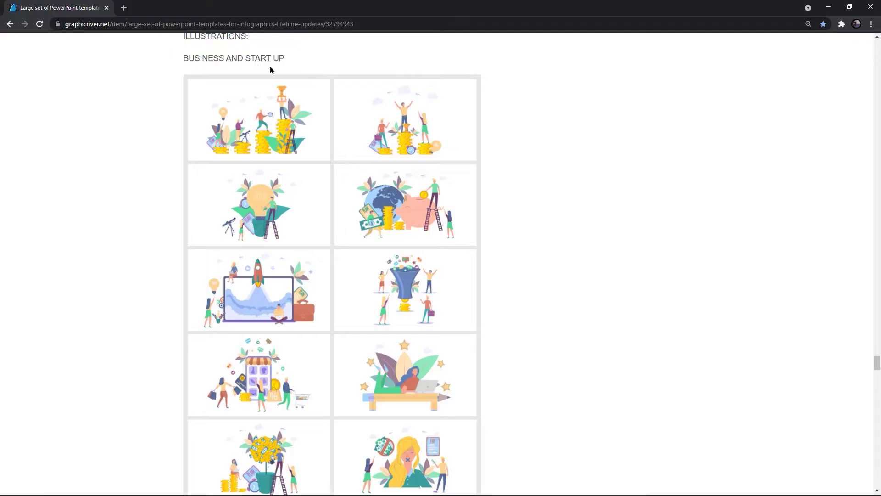
scroll(257, 74, "down", 13)
scroll(218, 93, "down", 14)
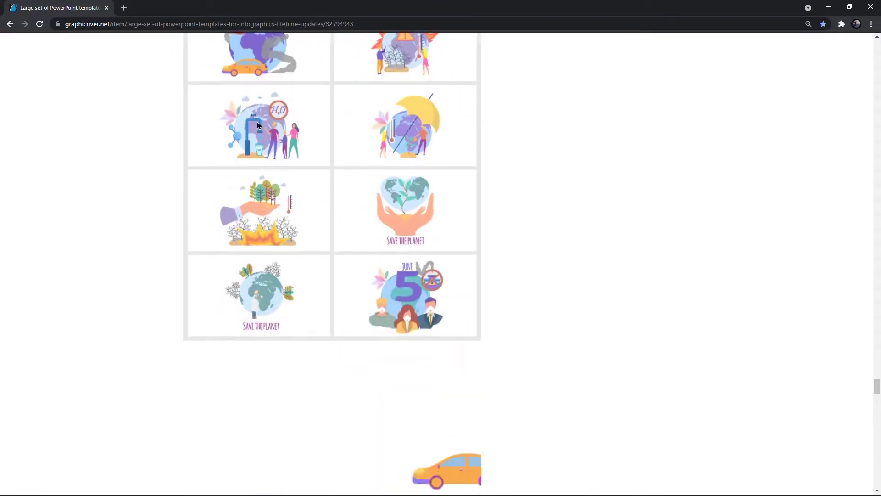
scroll(187, 64, "down", 20)
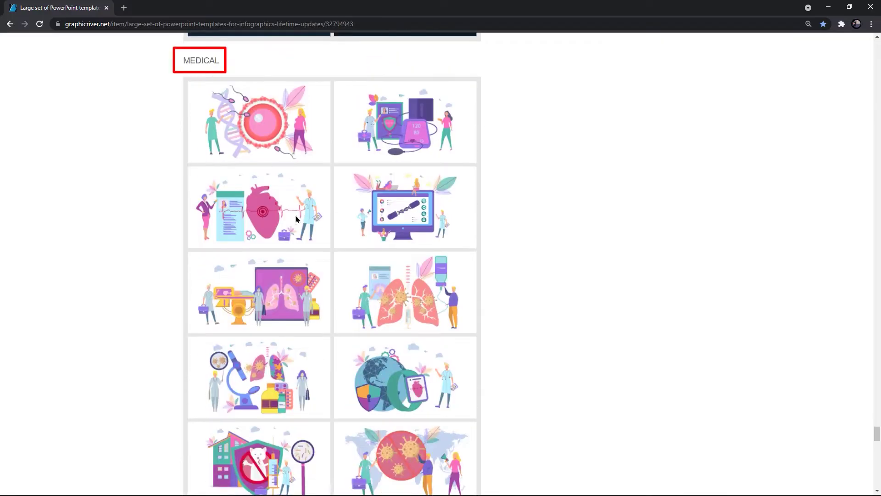
scroll(299, 221, "down", 5)
scroll(348, 217, "up", 7)
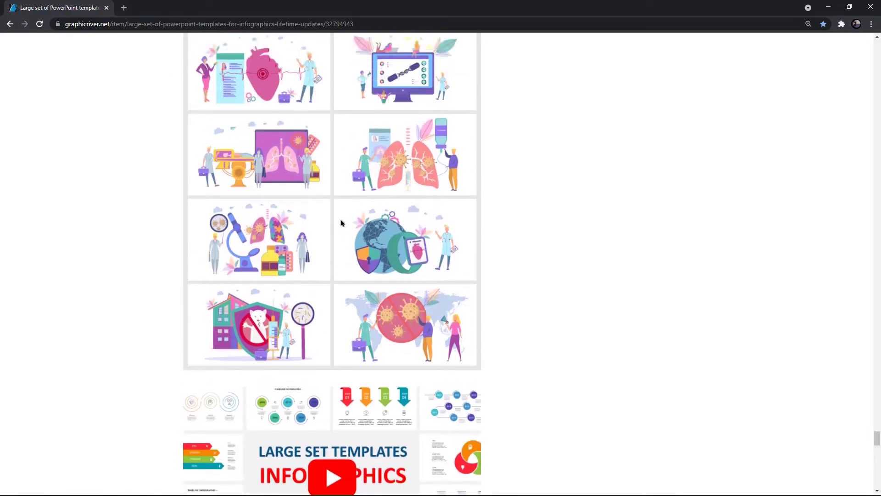
scroll(341, 223, "up", 20)
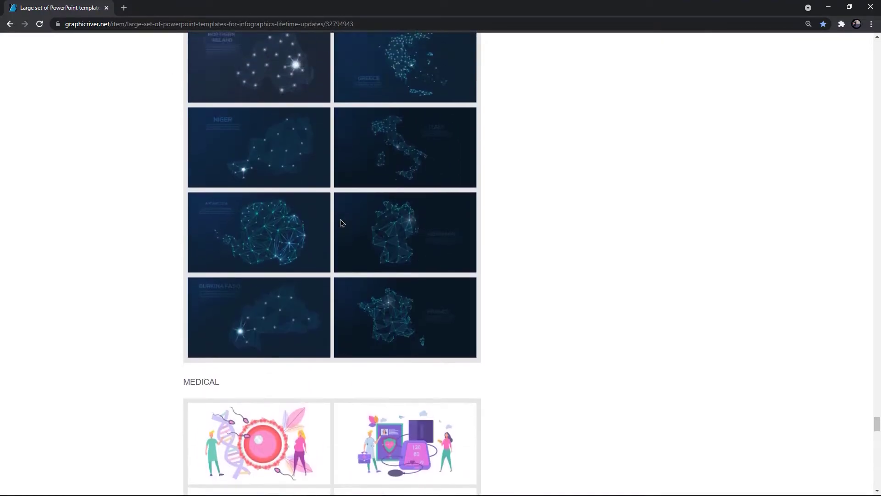
scroll(341, 223, "up", 20)
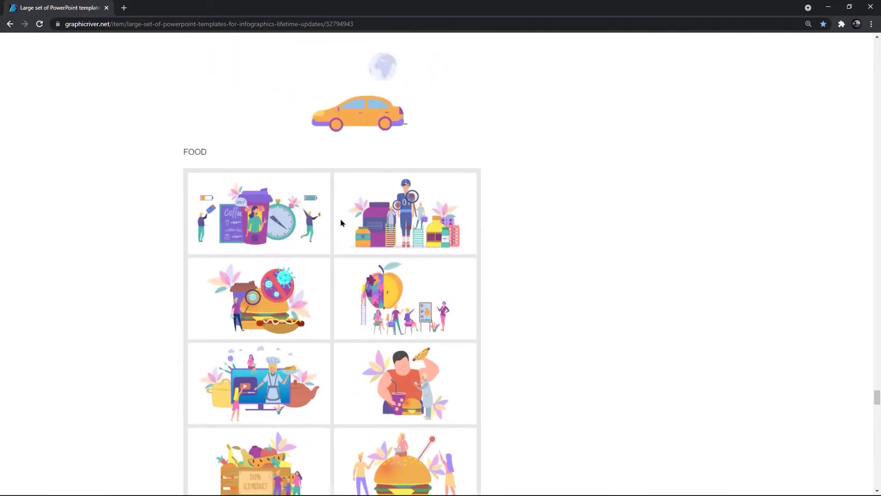
scroll(341, 224, "up", 20)
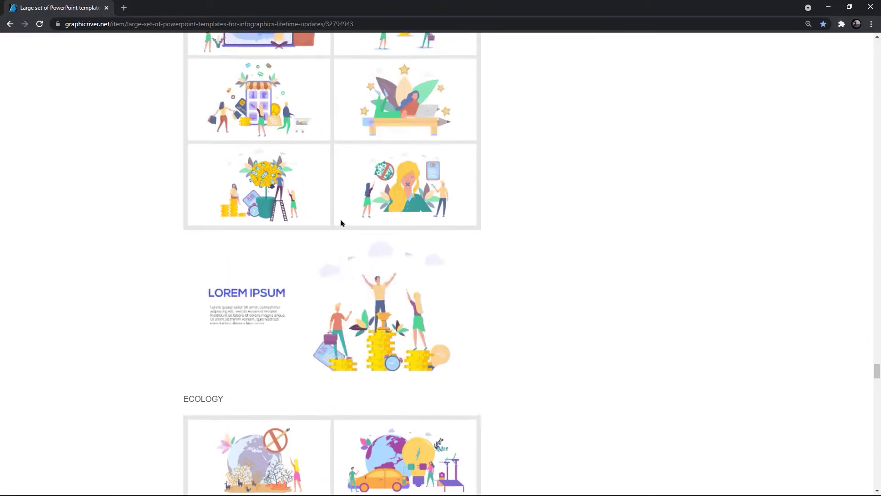
scroll(341, 223, "up", 20)
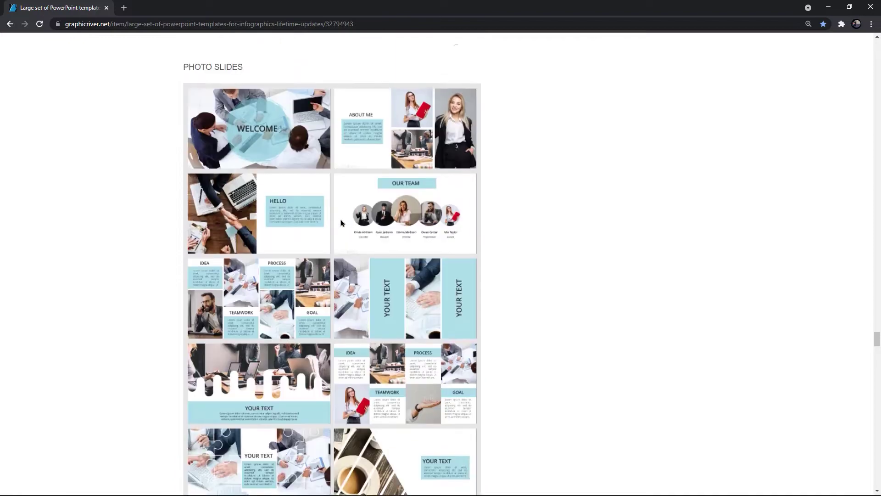
scroll(341, 223, "up", 15)
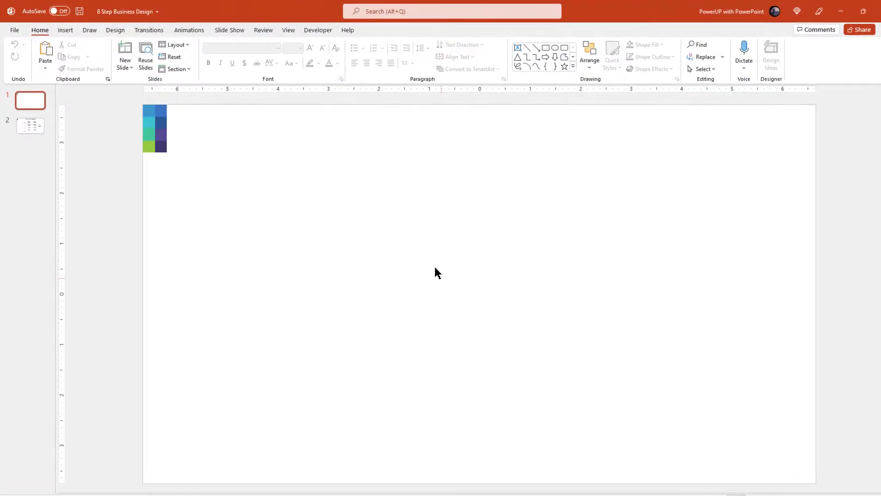
Step: Turn on slide guides and draw a 3-inch blue circle from the slide's centre
left_click(288, 30)
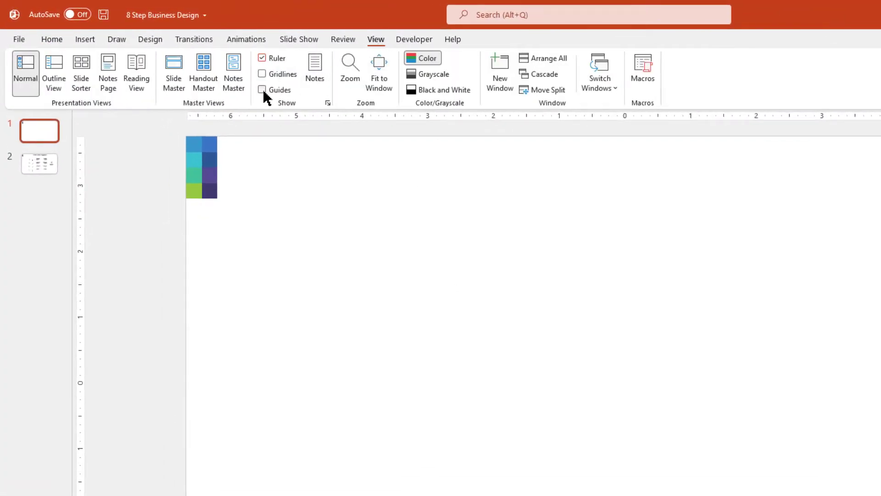
left_click(262, 90)
left_click(85, 39)
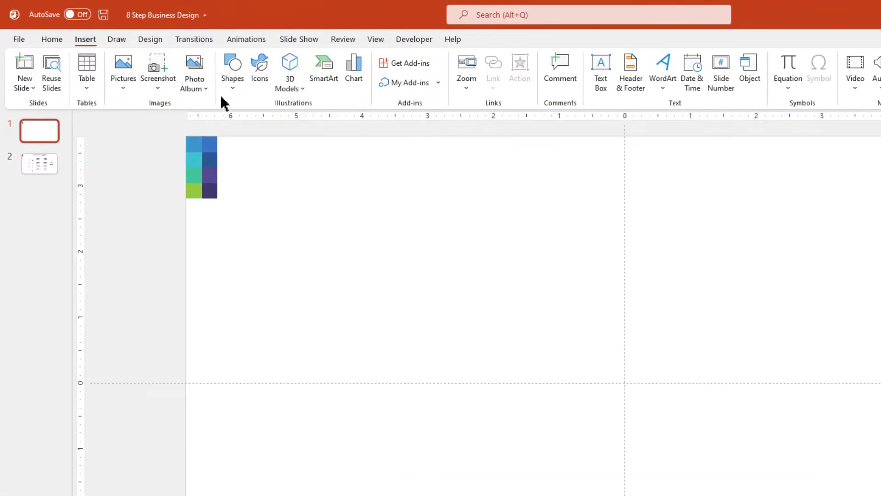
left_click(233, 82)
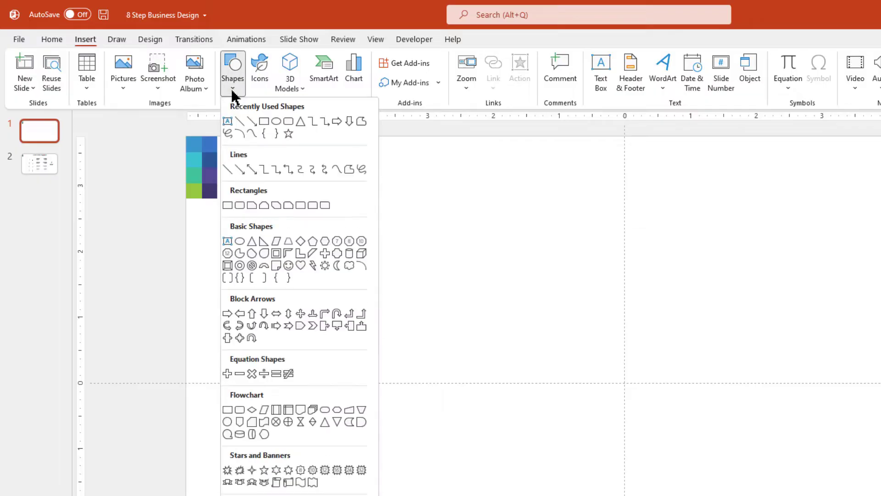
left_click(276, 121)
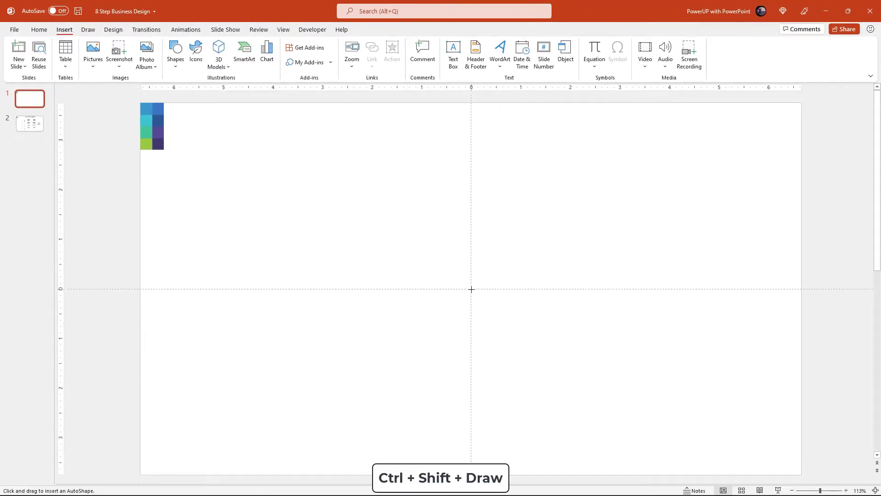
left_click_drag(471, 289, 545, 348)
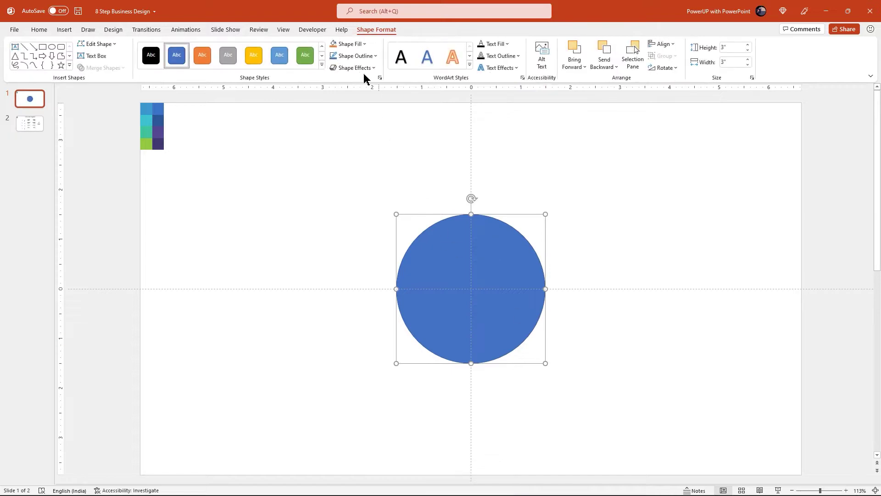
Step: Remove the circle's outline
left_click(356, 56)
left_click(350, 156)
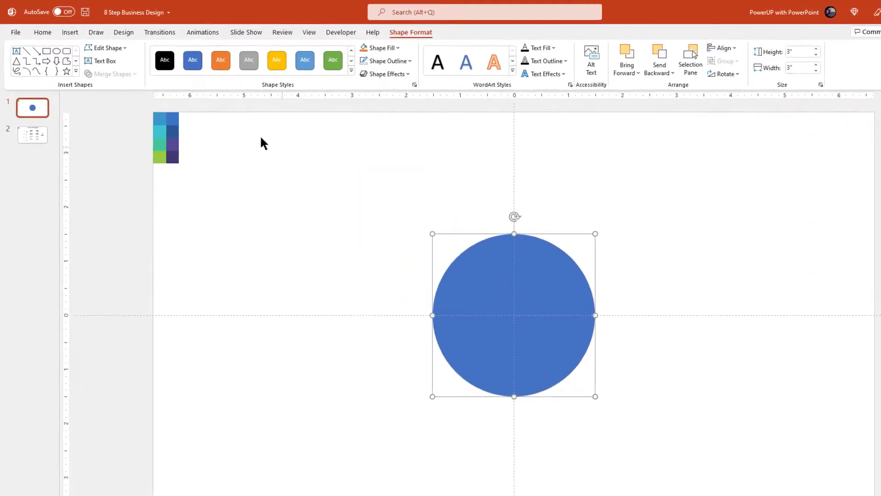
left_click(72, 32)
left_click(191, 62)
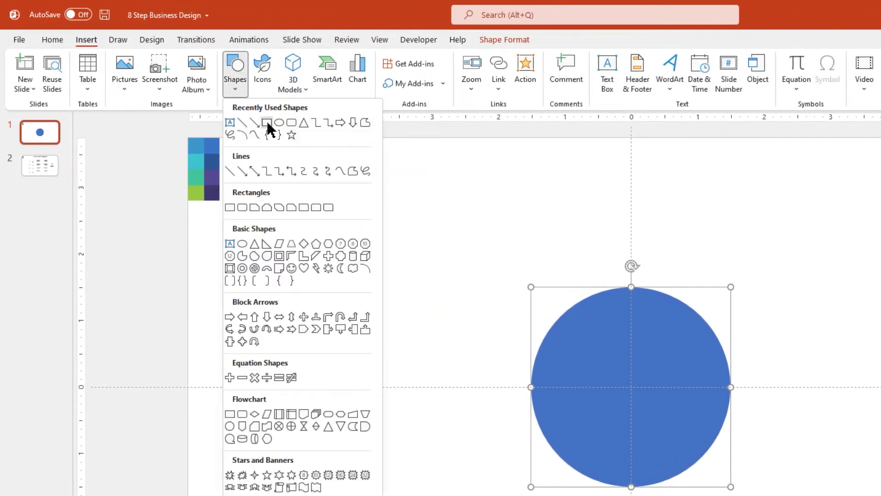
Step: Draw a 4.57" × 0.07" outline-free black vertical bar and centre it on the circle
left_click(267, 123)
left_click_drag(460, 227, 468, 495)
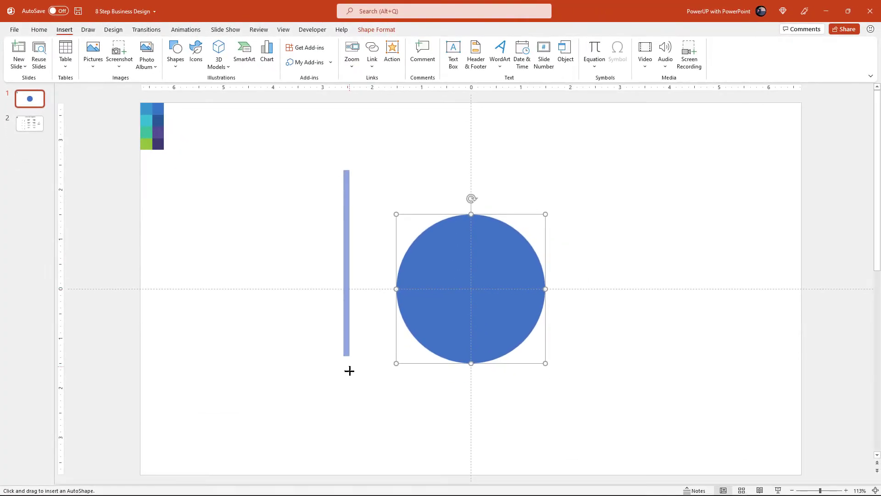
left_click_drag(349, 370, 346, 397)
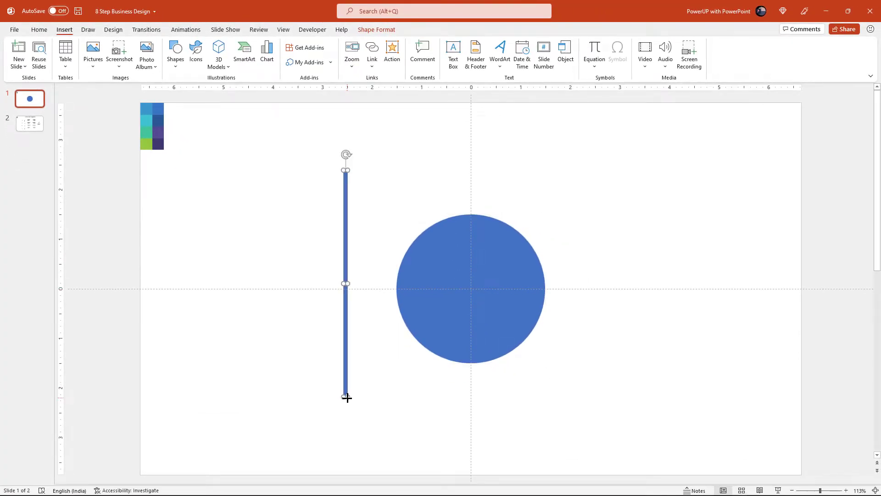
left_click(352, 56)
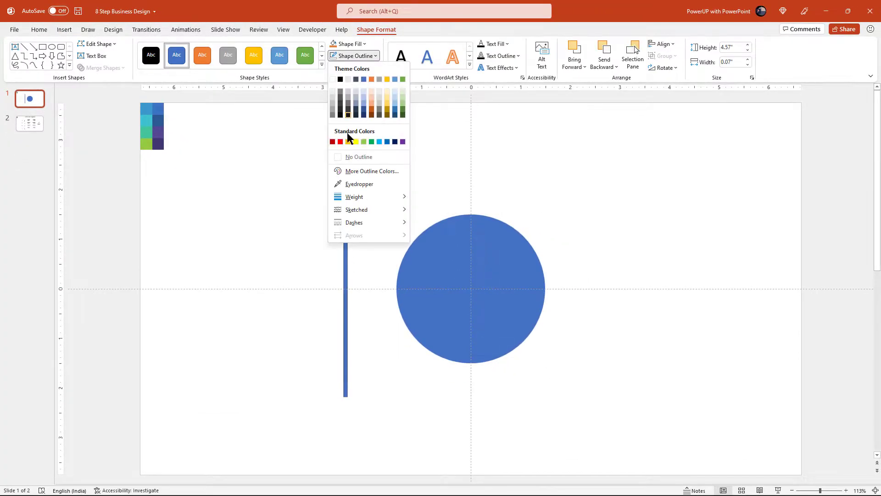
left_click(349, 154)
left_click(347, 44)
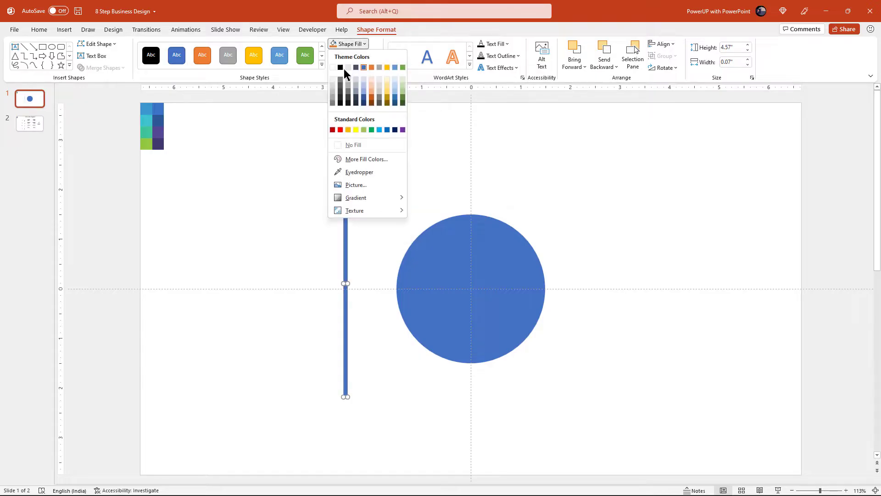
left_click(340, 98)
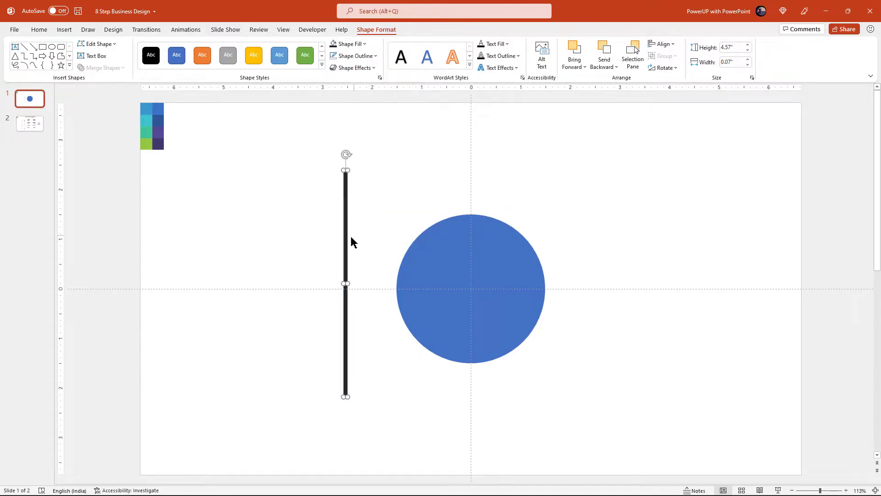
left_click_drag(346, 243, 471, 243)
Step: Duplicate the bar with Ctrl+D and rotate the copy to a diagonal
left_click(491, 208)
left_click(470, 193)
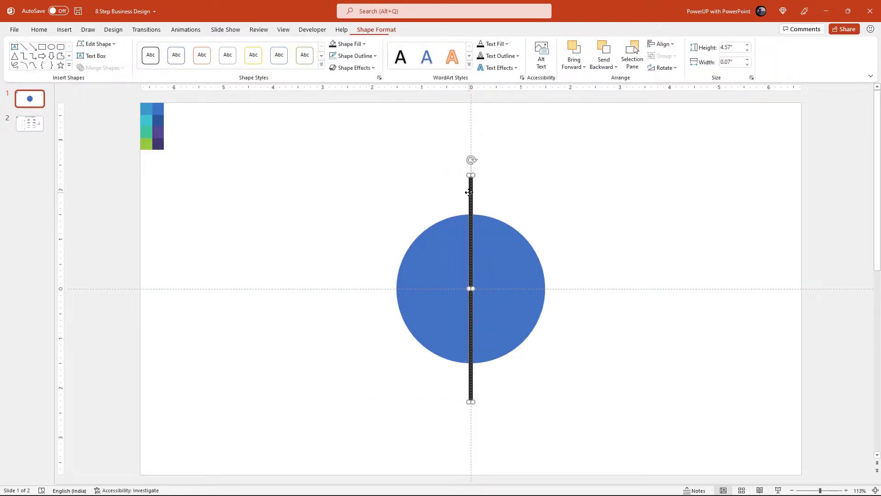
key("ctrl+d")
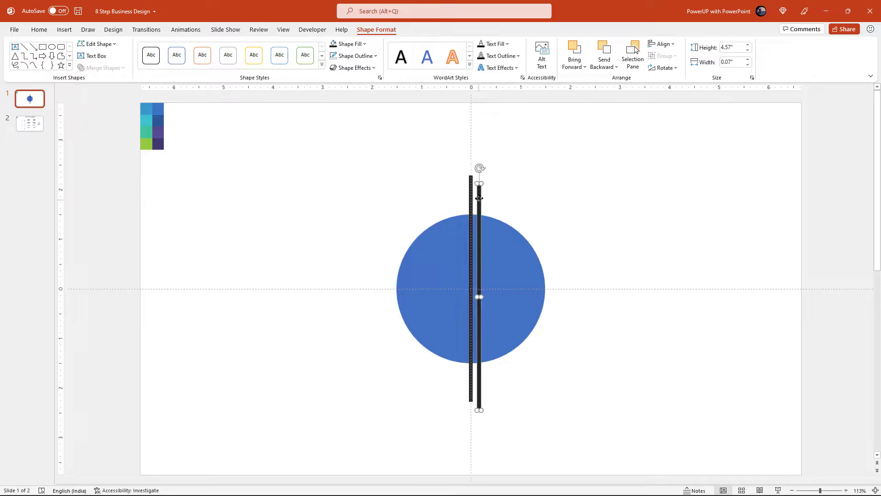
left_click_drag(477, 201, 470, 193)
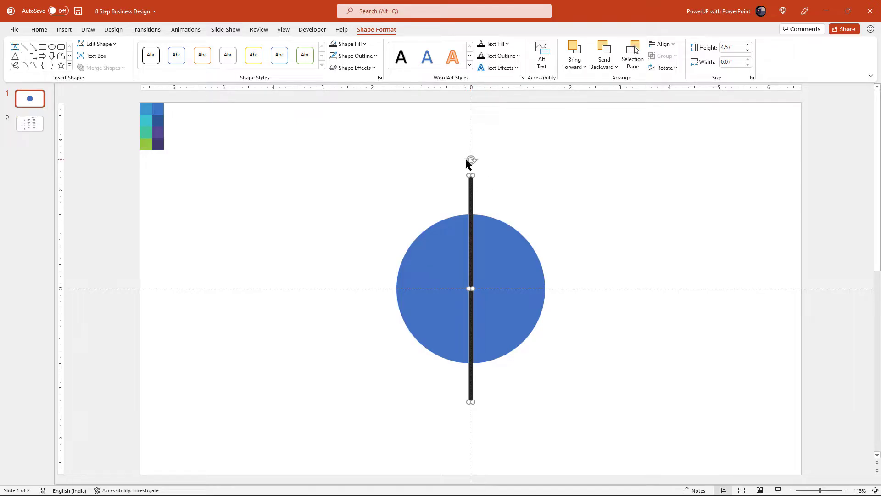
left_click_drag(469, 160, 556, 221)
Step: Add horizontal and opposite-diagonal copies, then select the circle with all four lines
key("ctrl+d")
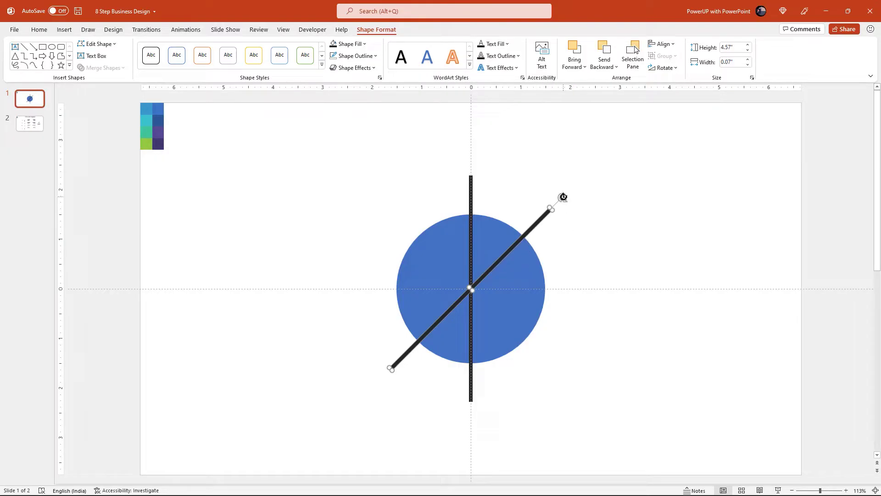
left_click_drag(563, 197, 602, 300)
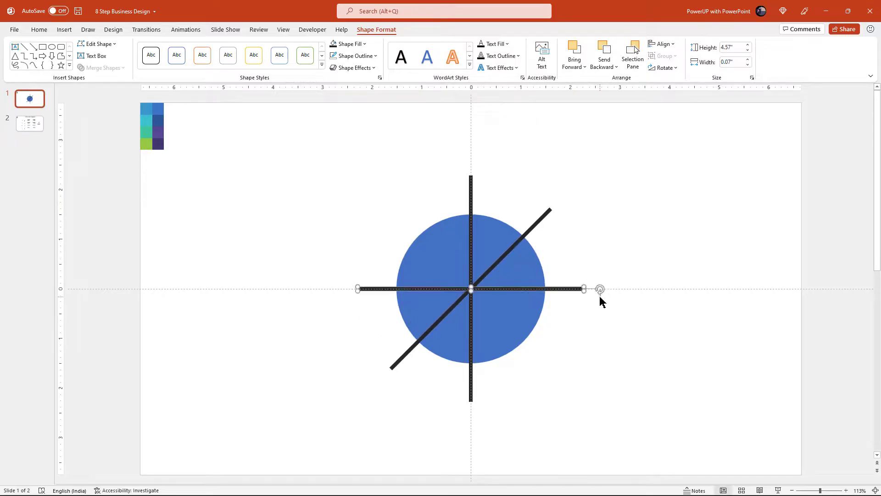
key("ctrl+d")
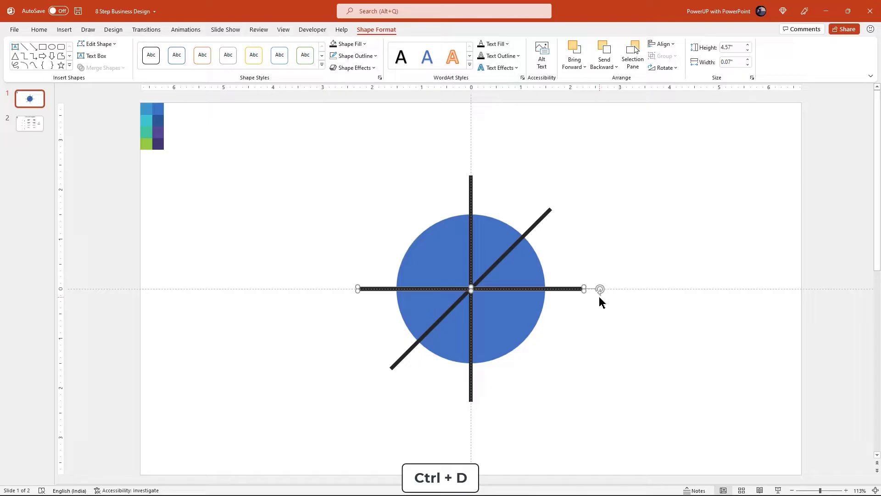
left_click_drag(600, 288, 554, 383)
left_click(604, 378)
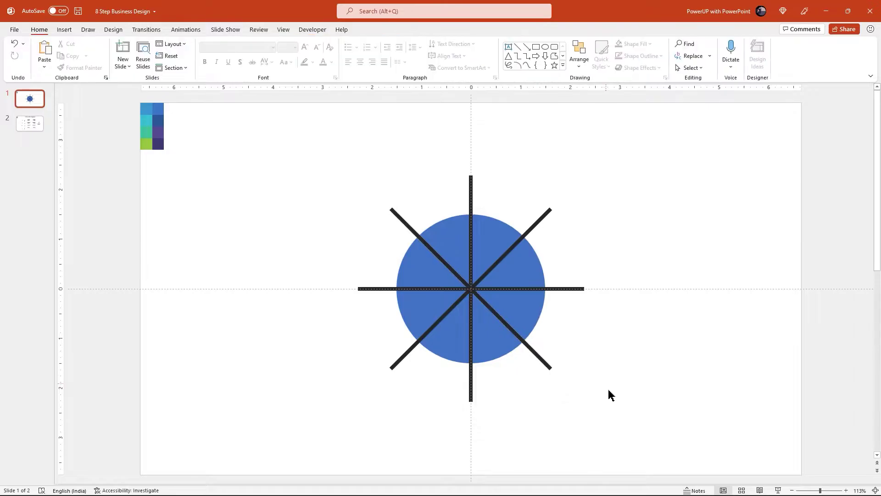
left_click_drag(575, 390, 313, 158)
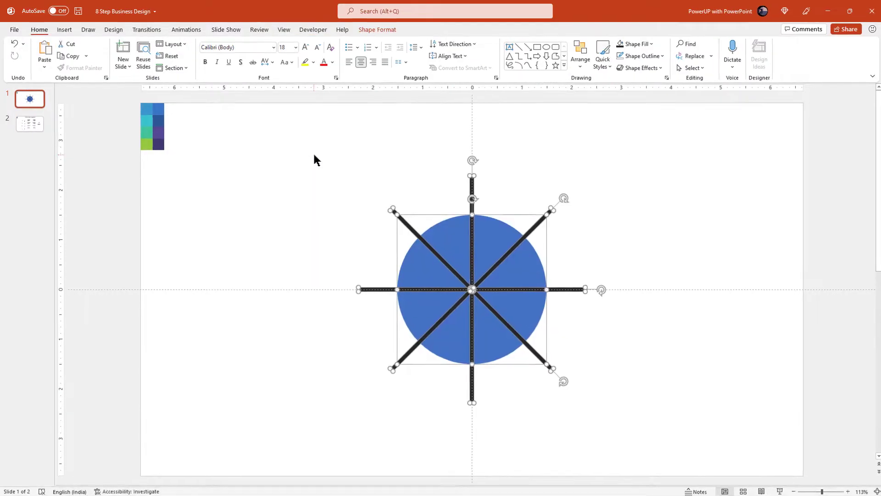
Step: Fragment the circle and lines with Merge Shapes
left_click(370, 29)
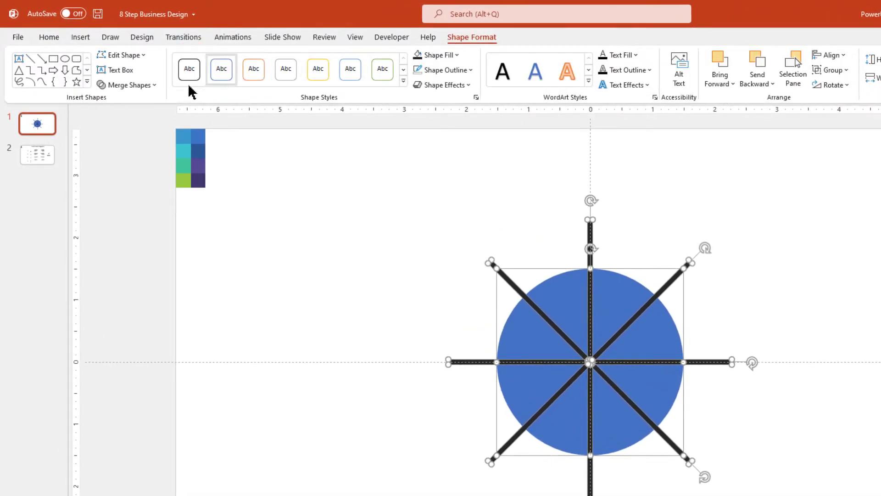
left_click(145, 85)
left_click(128, 132)
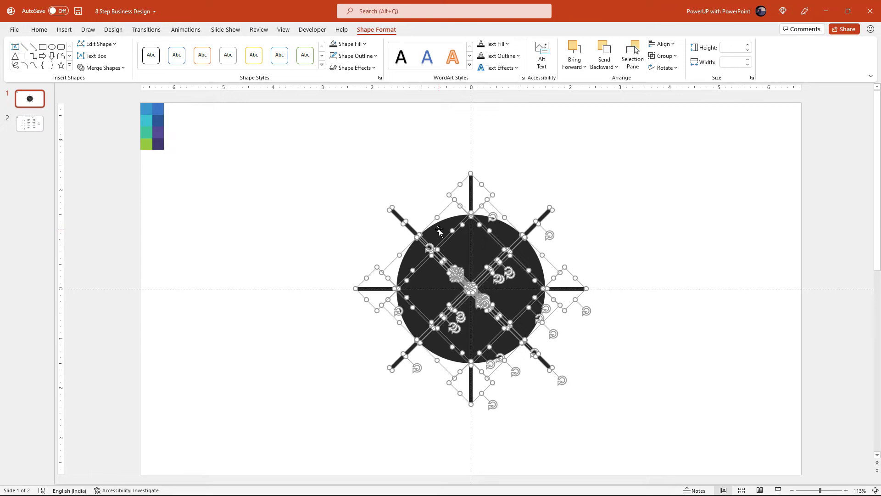
Step: Select the four spoke-line fragments, move them off the circle, and delete them
left_click(436, 230, "shift")
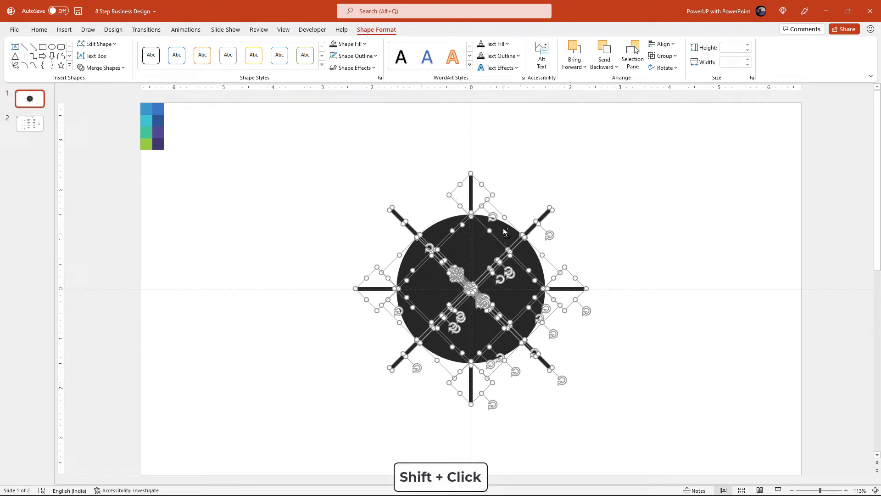
left_click(526, 255, "shift")
left_click(530, 258, "shift")
left_click(522, 344, "shift")
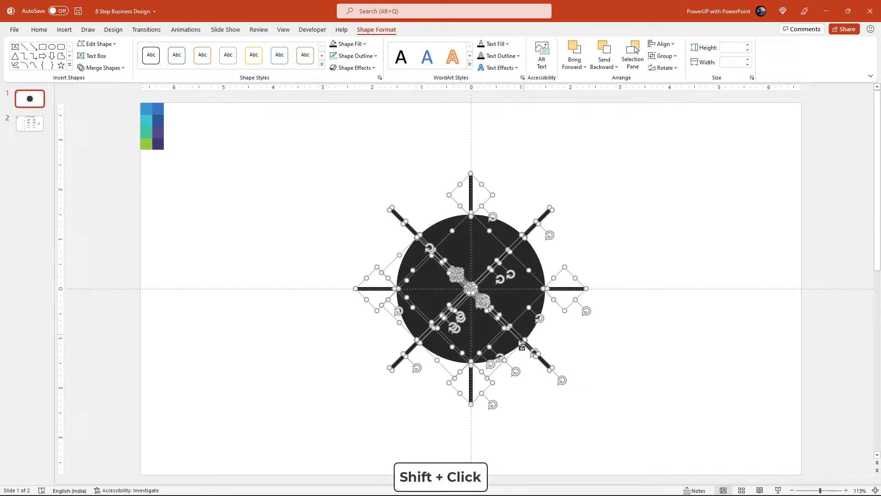
left_click(440, 348, "shift")
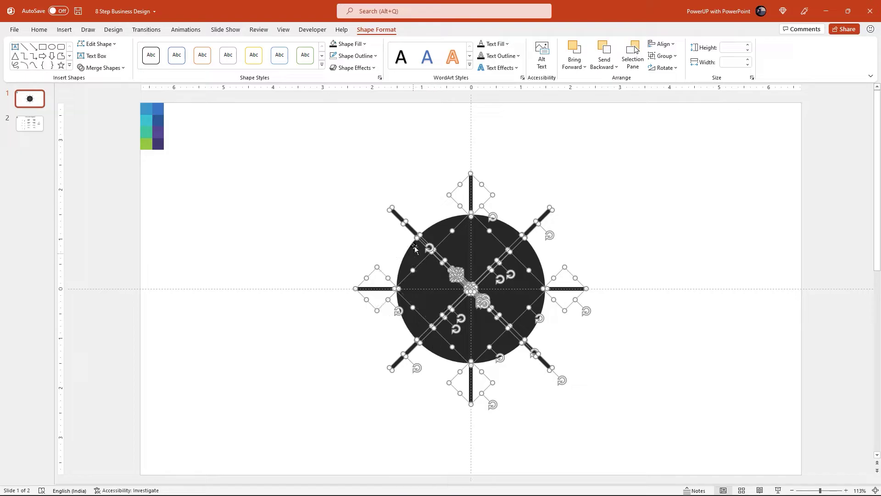
left_click_drag(399, 214, 592, 260)
key("Delete")
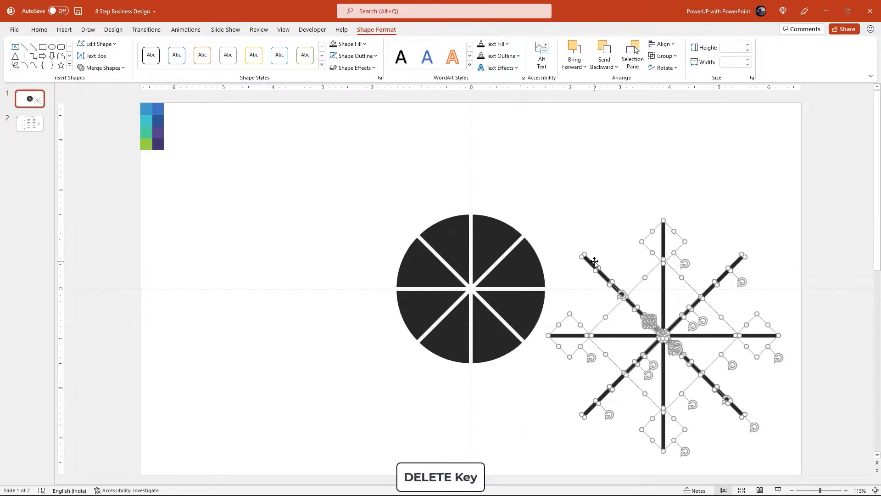
Step: Eyedrop blue, cyan, teal and lime green swatches onto the four left-side slices
left_click(456, 233)
left_click(371, 29)
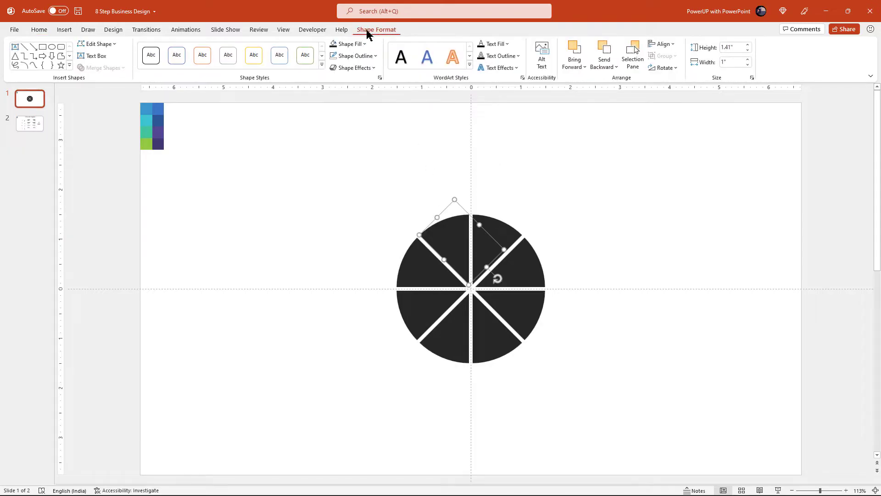
left_click(353, 44)
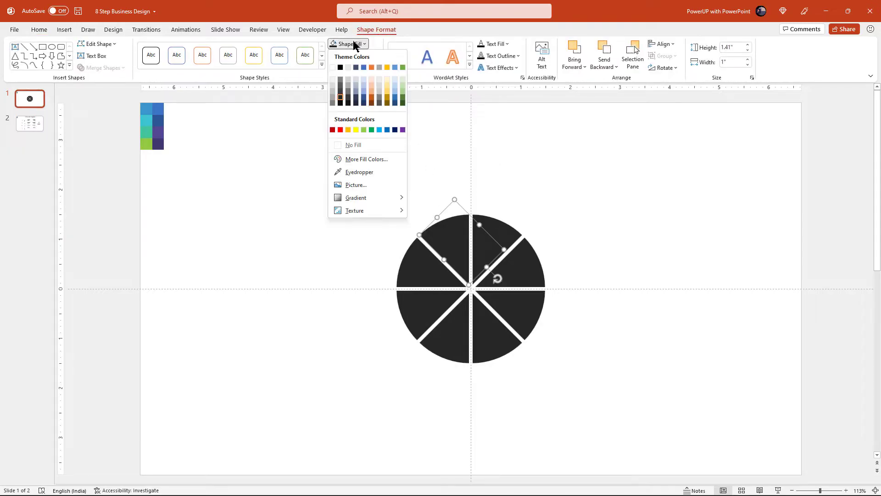
left_click(353, 172)
left_click(148, 104)
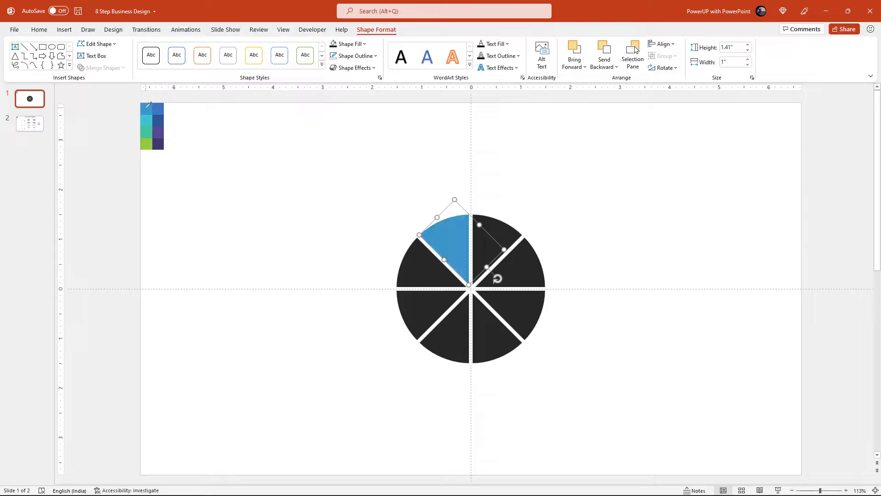
left_click(408, 263)
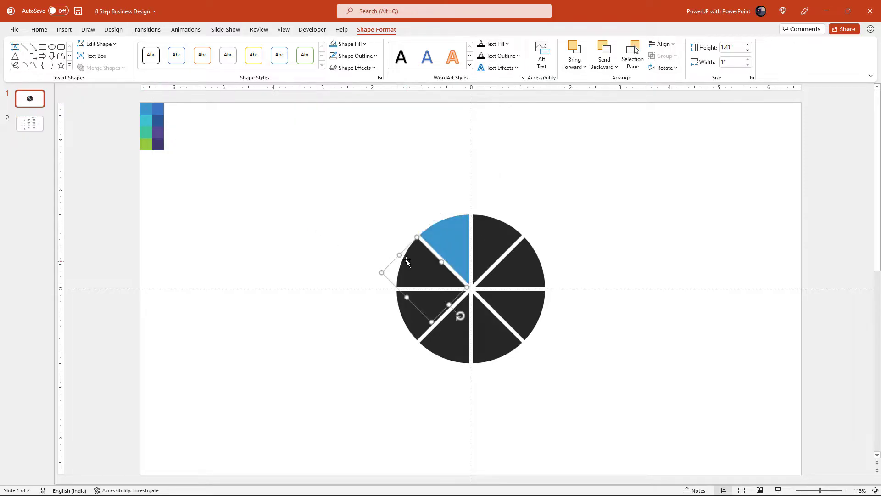
left_click(350, 44)
left_click(341, 197)
left_click(147, 121)
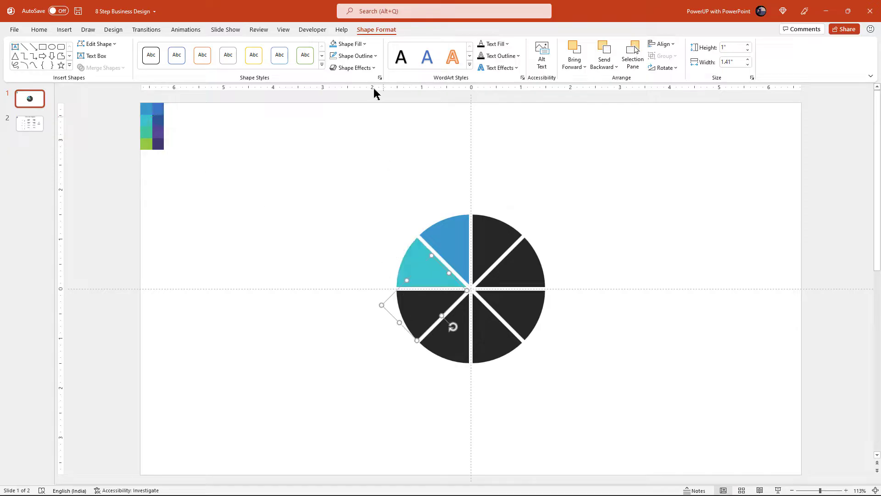
left_click(350, 44)
left_click(340, 198)
left_click(146, 132)
left_click(445, 335)
left_click(350, 44)
left_click(341, 198)
left_click(146, 144)
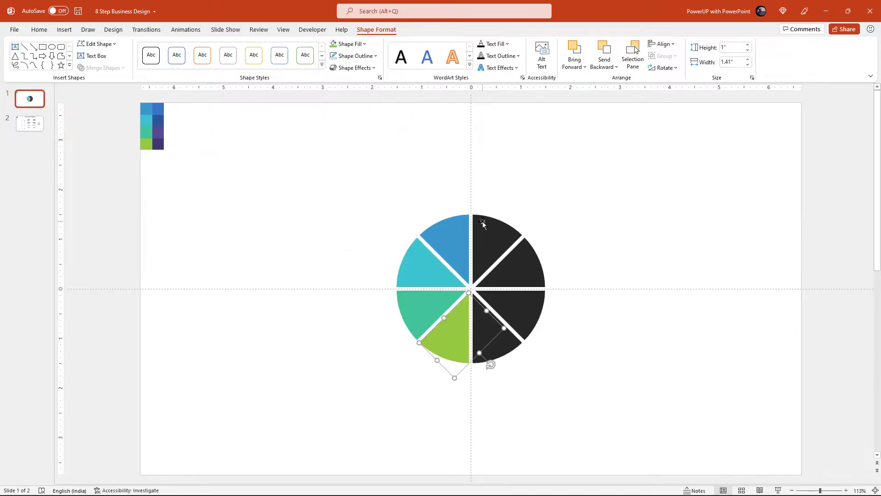
Step: Eyedrop blue, dark blue, purple and dark purple swatches onto the four right-side slices
left_click(483, 223)
left_click(350, 43)
left_click(341, 197)
left_click(158, 109)
left_click(521, 265)
left_click(350, 44)
left_click(340, 197)
left_click(158, 120)
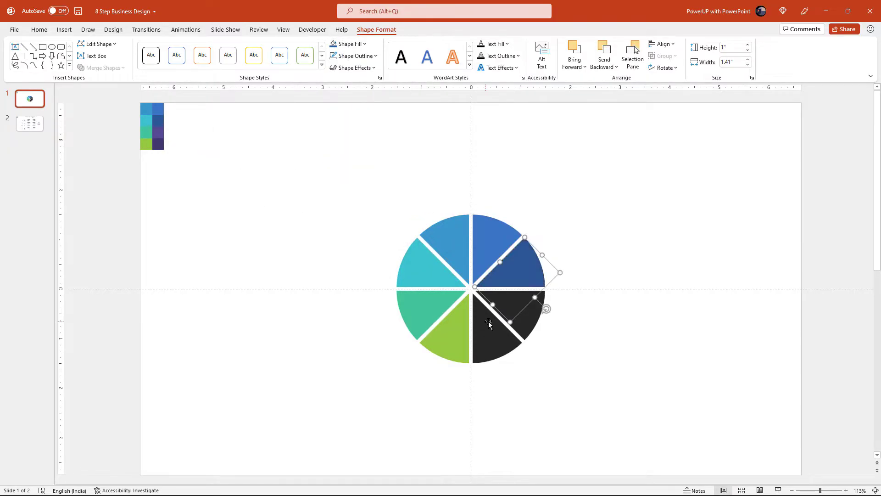
left_click(489, 324)
left_click(349, 43)
left_click(341, 197)
left_click(158, 132)
left_click(498, 342)
left_click(349, 44)
left_click(341, 198)
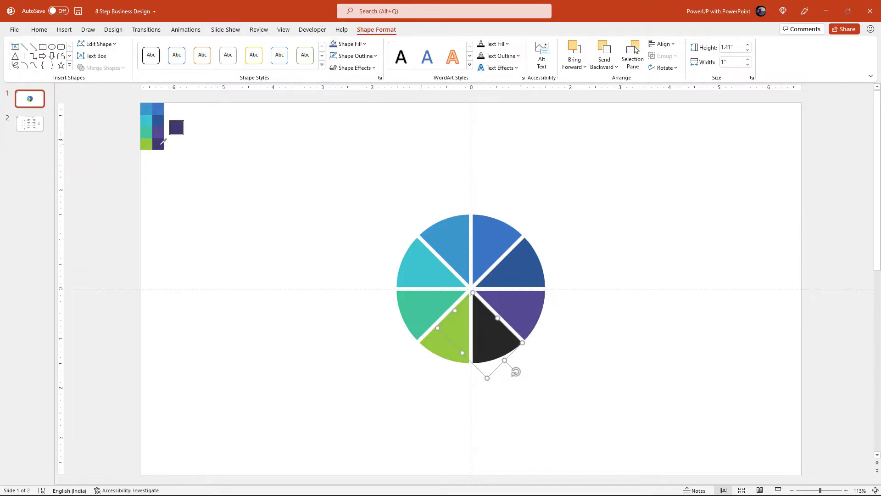
left_click(162, 144)
left_click(205, 157)
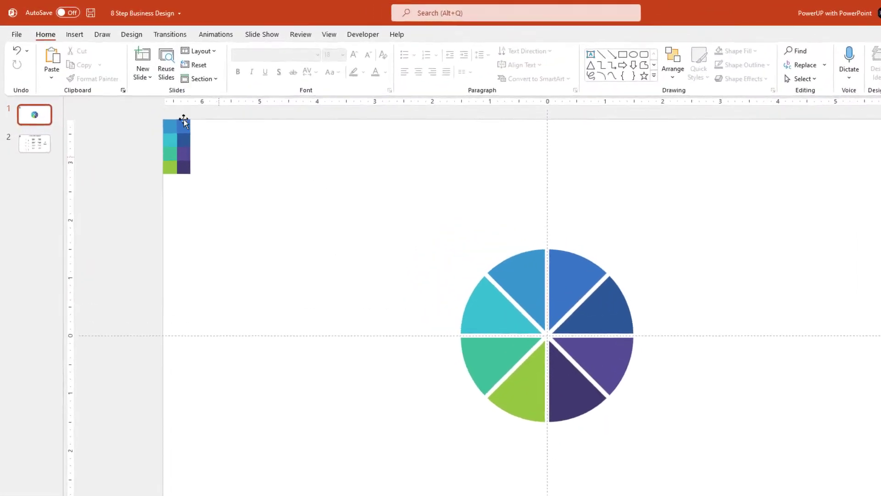
Step: Draw a 2.63-inch circle outward from the pie's centre
left_click(67, 32)
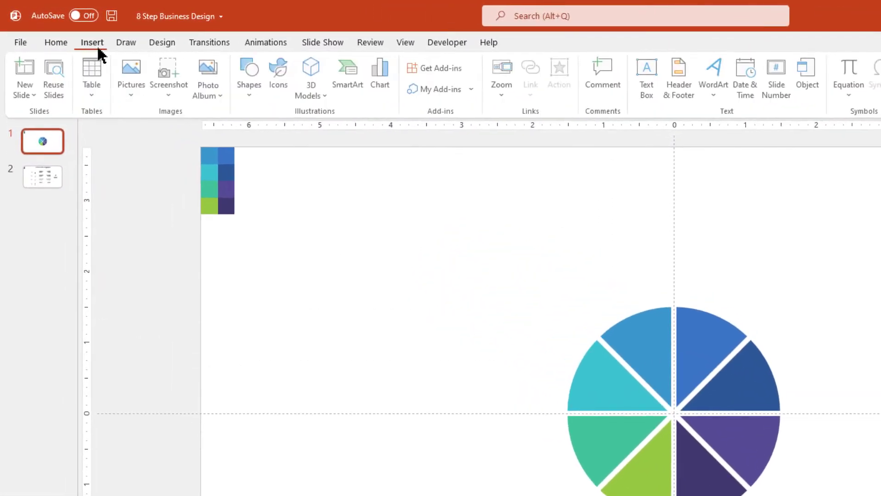
left_click(248, 92)
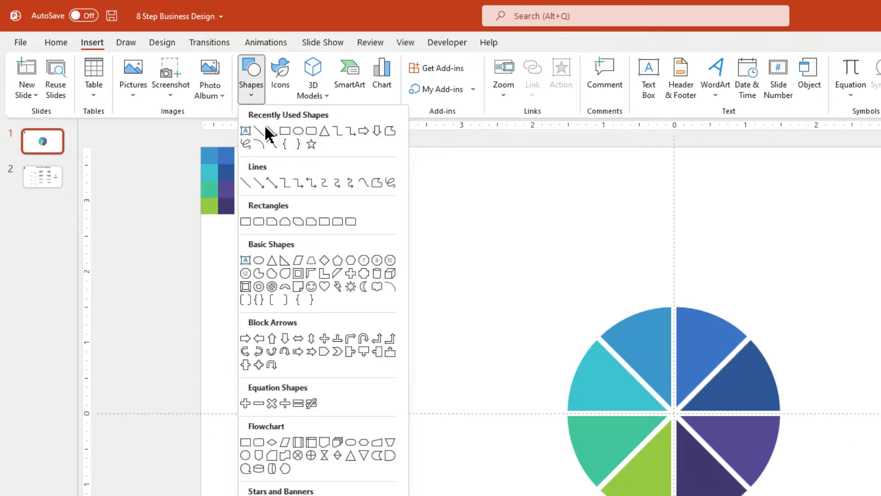
left_click(298, 131)
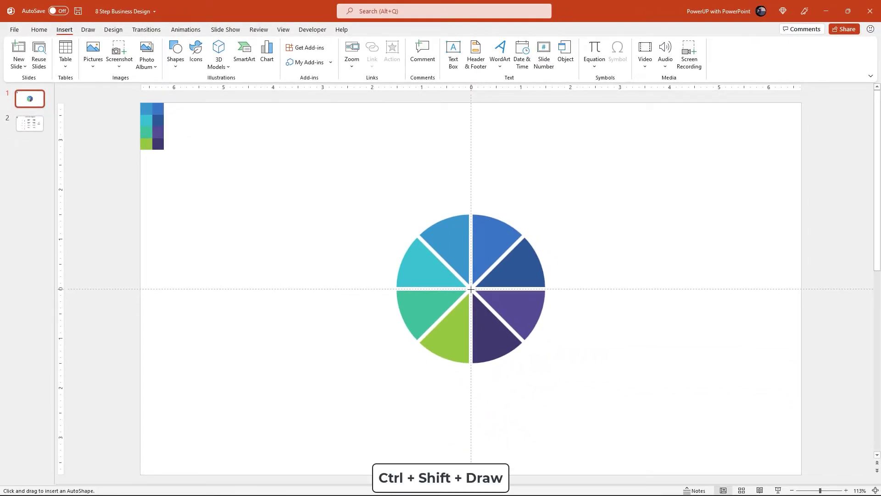
left_click_drag(559, 343, 637, 417)
left_click_drag(537, 352, 536, 354)
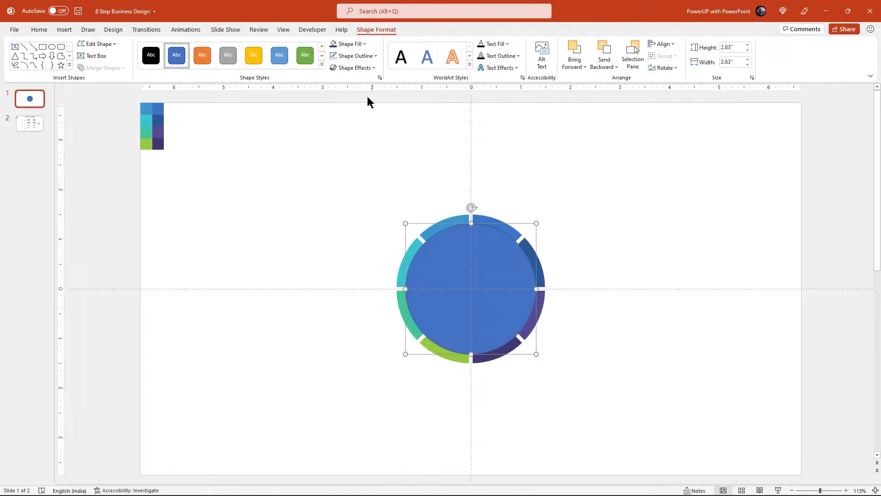
Step: Remove the inner circle's outline and open its Format Shape pane
left_click(361, 57)
left_click(359, 182)
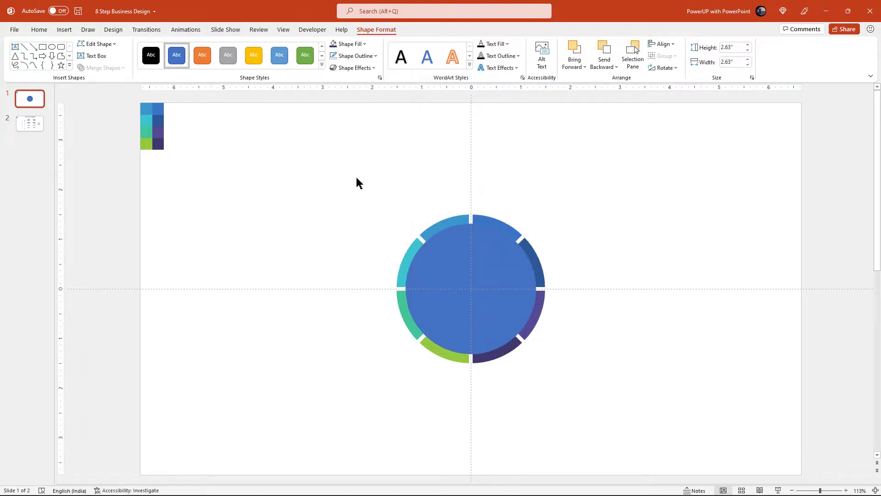
left_click(471, 279)
right_click(499, 323)
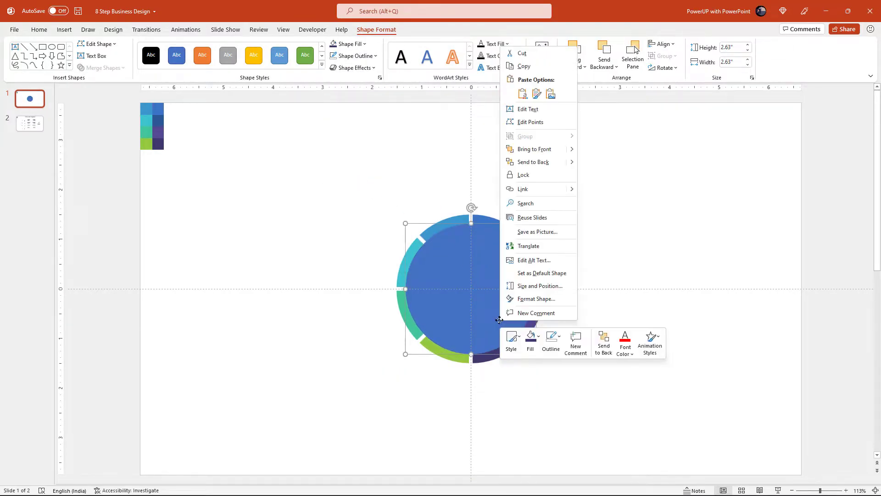
left_click(529, 299)
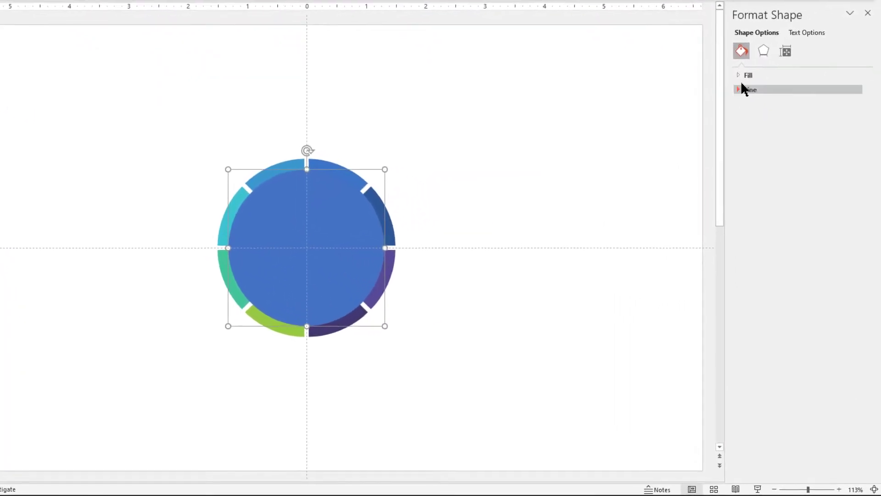
Step: Give the circle a radial gradient fill using the last direction preset
left_click(765, 145)
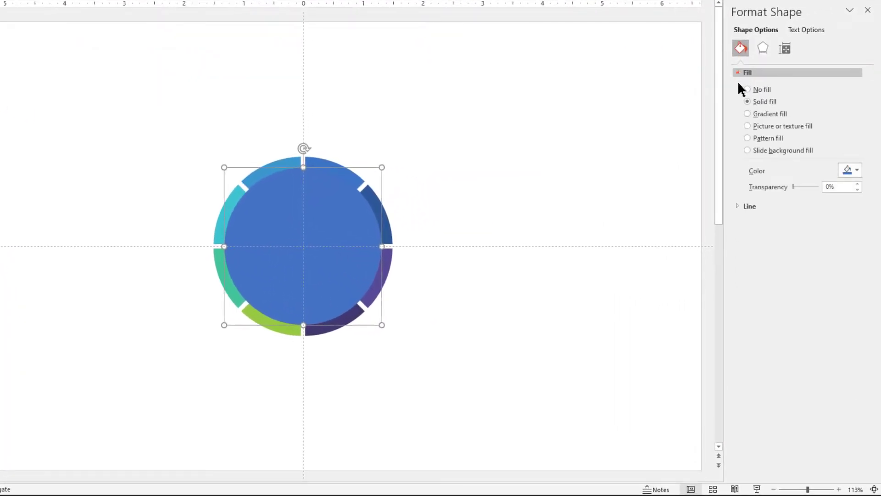
left_click(749, 115)
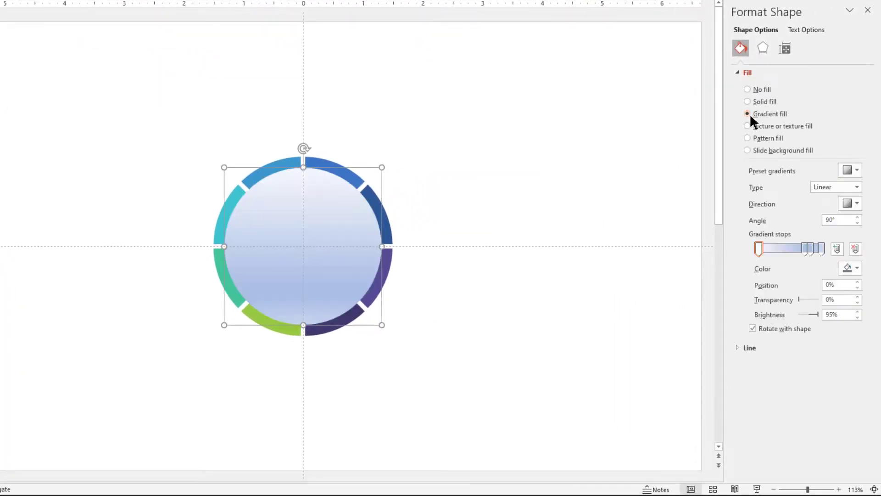
left_click(857, 187)
left_click(838, 210)
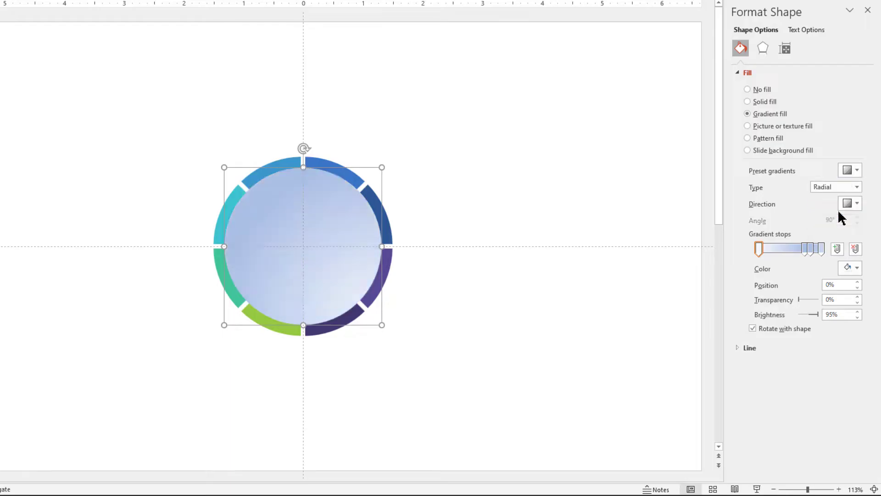
left_click(857, 203)
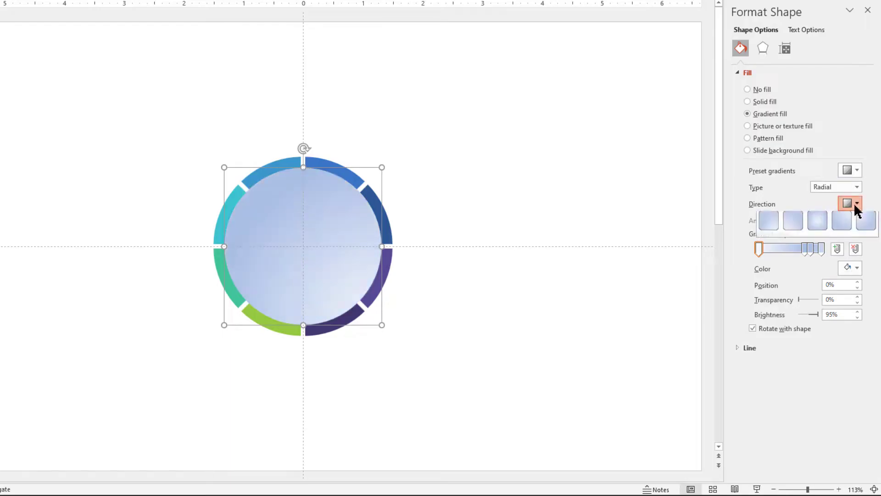
left_click(868, 230)
left_click_drag(805, 250, 797, 254)
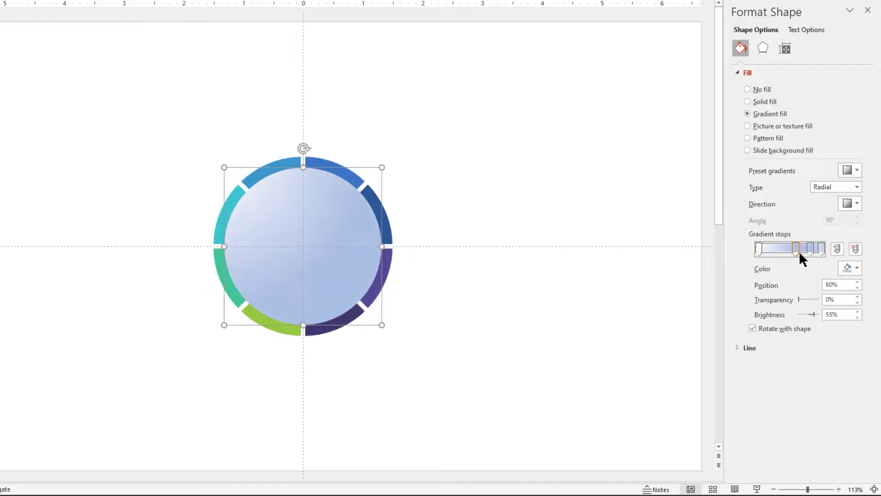
Step: Colour the gradient stops dark grey, light grey, white and white, and brighten the 73% stop
left_click(822, 248)
left_click(851, 268)
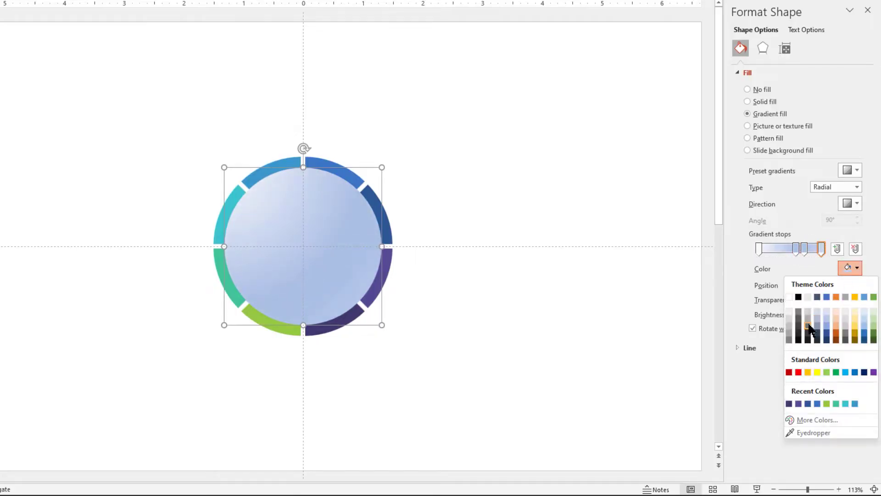
left_click(809, 327)
left_click(804, 249)
left_click(857, 268)
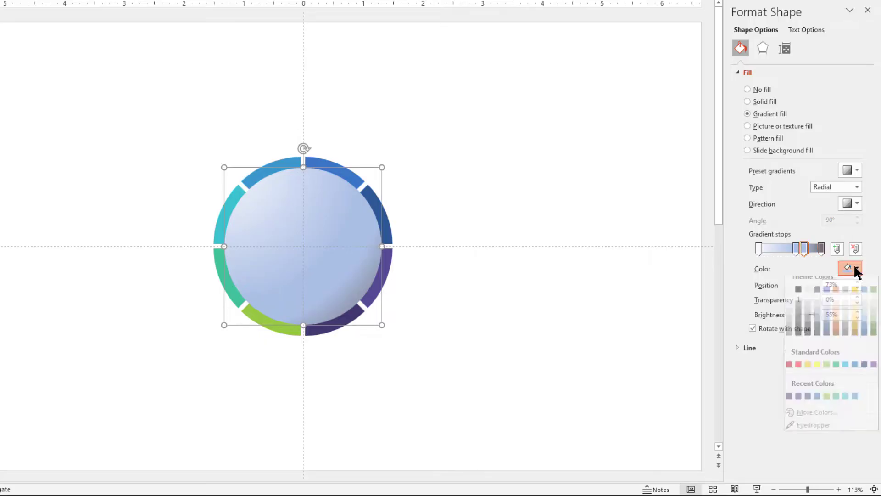
left_click(809, 313)
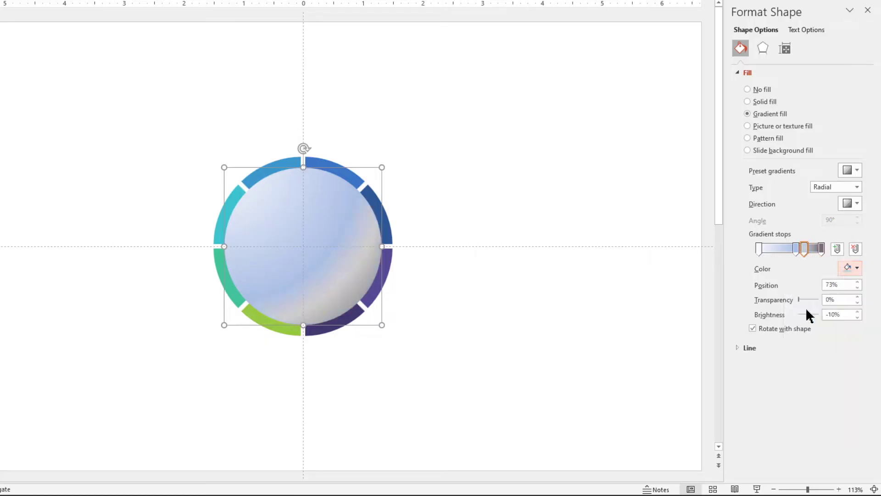
left_click(797, 250)
left_click(852, 270)
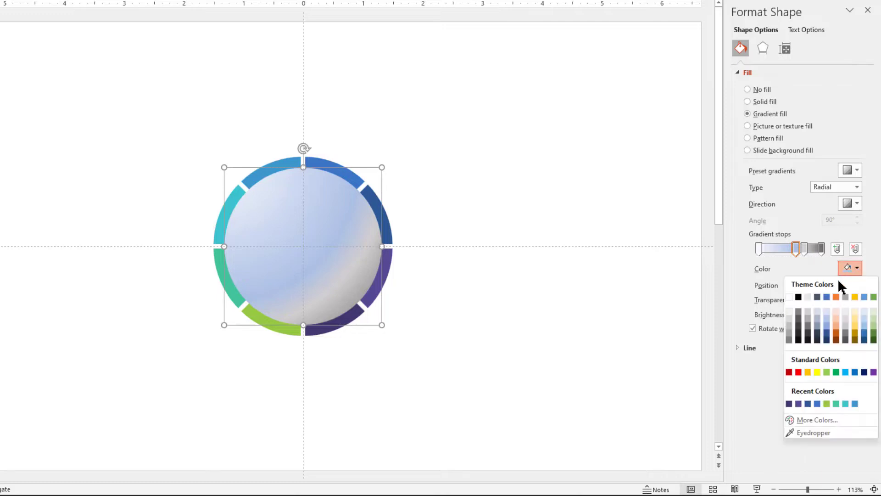
left_click(790, 313)
left_click(758, 250)
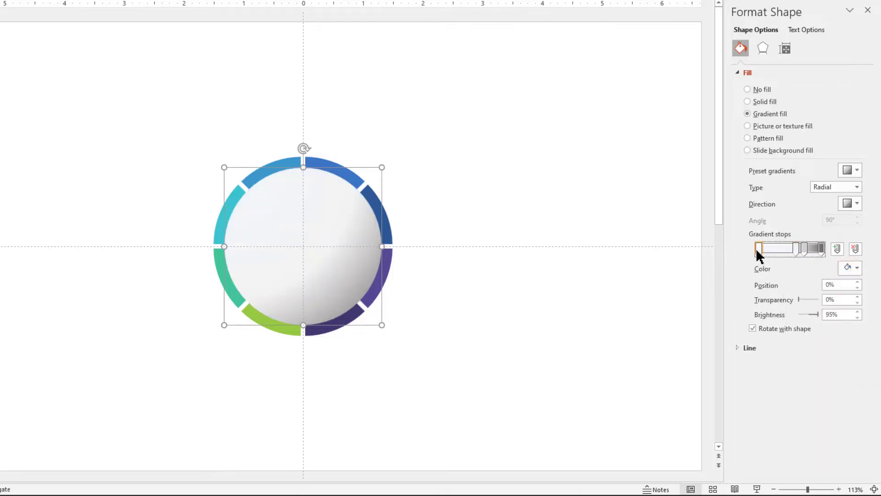
left_click(849, 271)
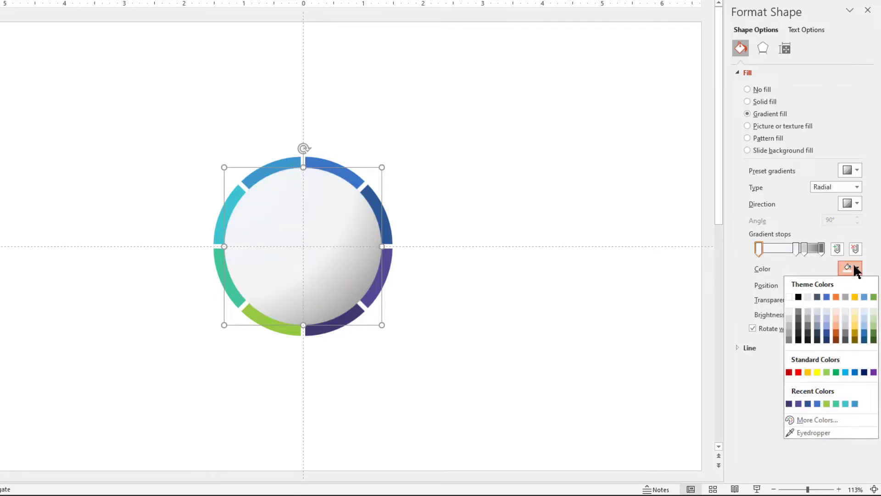
left_click(793, 298)
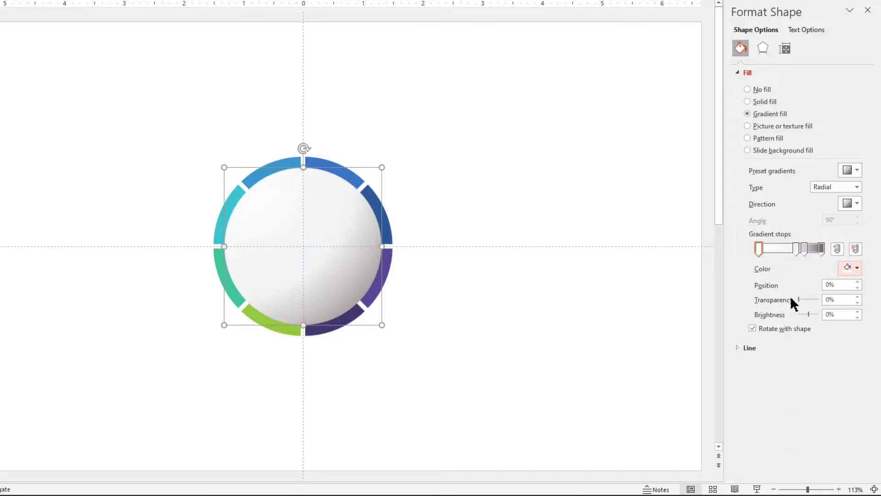
left_click(806, 253)
left_click(857, 313)
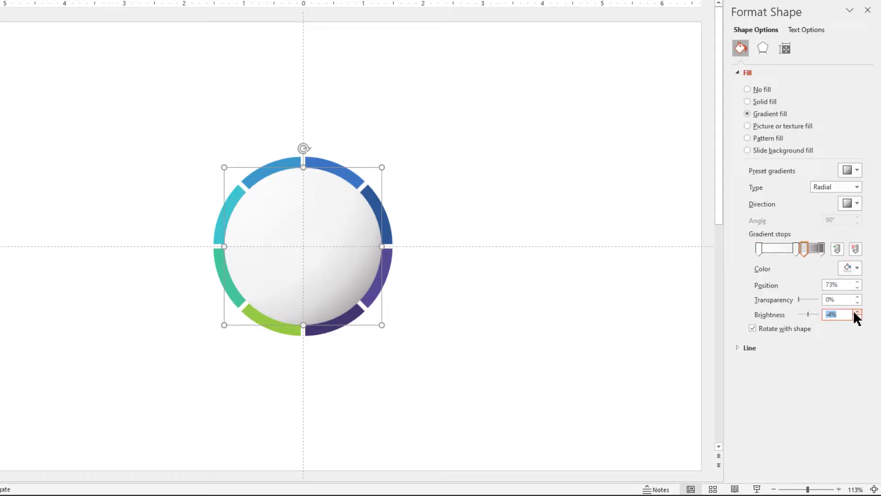
Step: Apply an Outer preset shadow to the sphere: 12 pt distance, 10 pt blur, 72% transparency
left_click(763, 48)
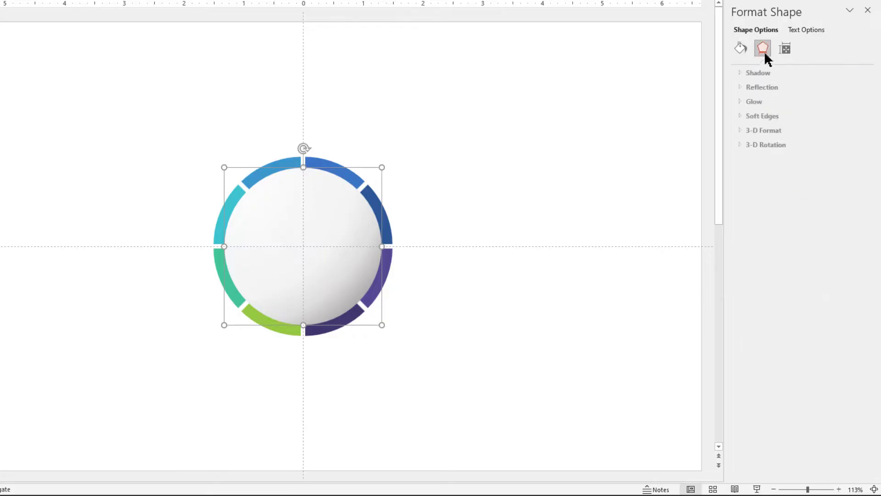
left_click(754, 73)
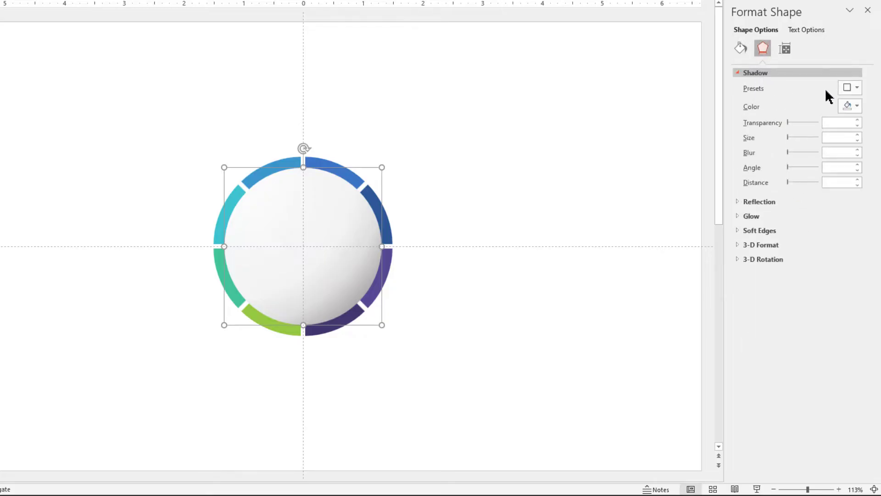
left_click(850, 87)
left_click(800, 179)
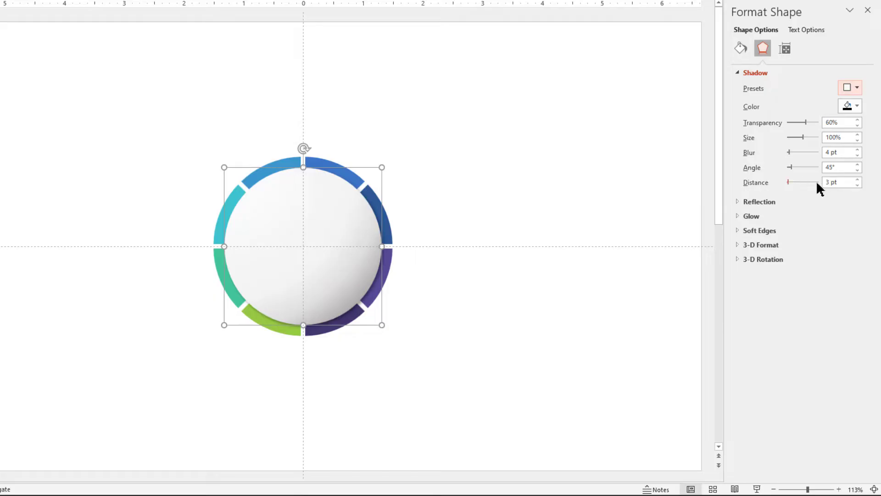
left_click(858, 180)
left_click(858, 180)
left_click(858, 180)
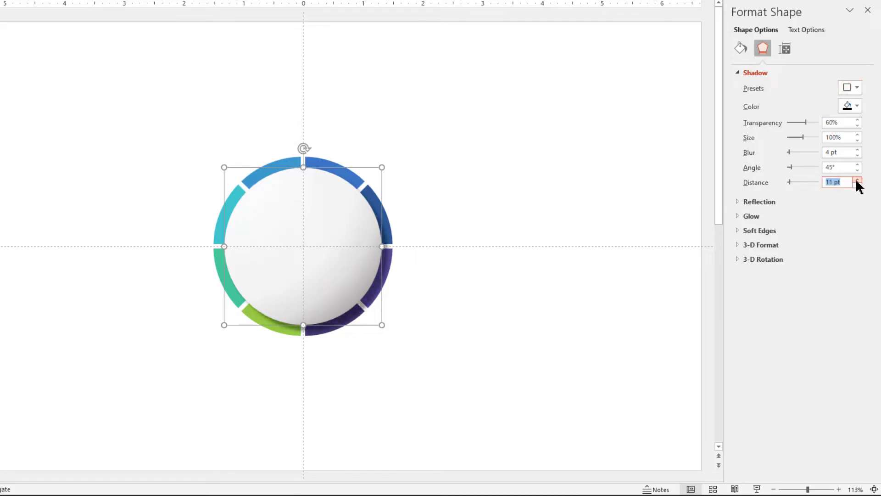
left_click(858, 150)
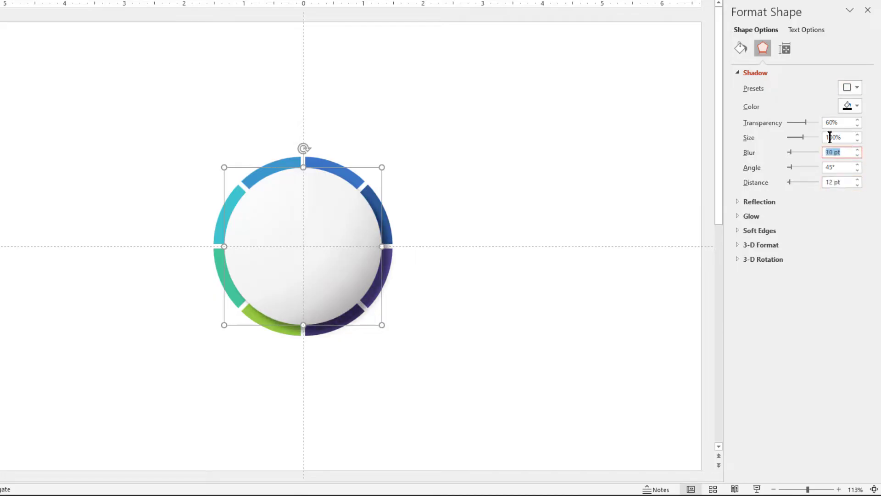
left_click(807, 122)
left_click_drag(810, 122, 812, 123)
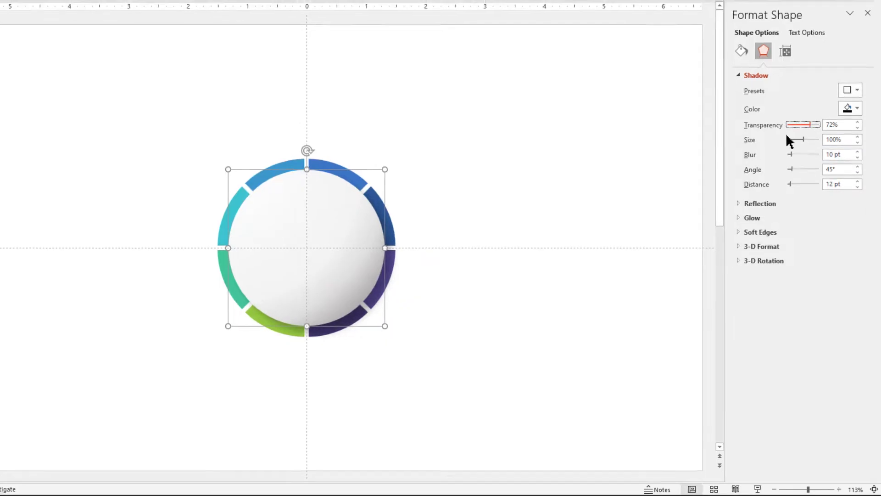
left_click(463, 301)
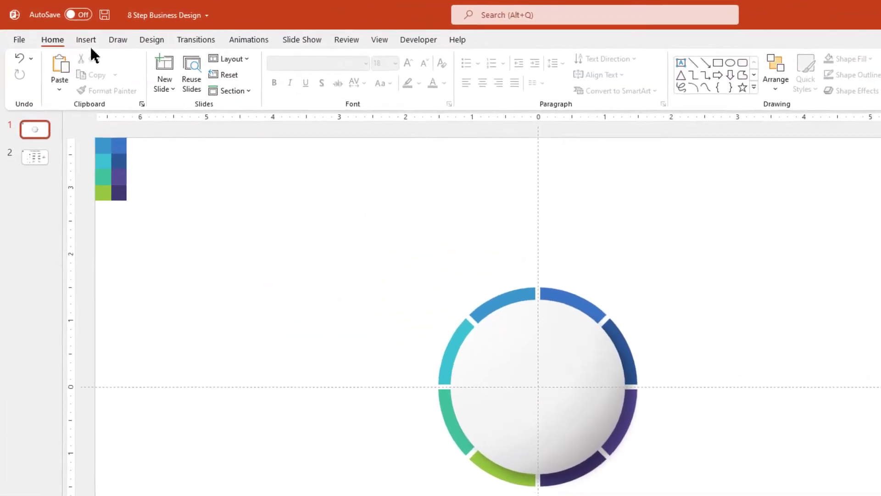
Step: Draw a circle centred on the sphere with no fill and a black outline
left_click(65, 30)
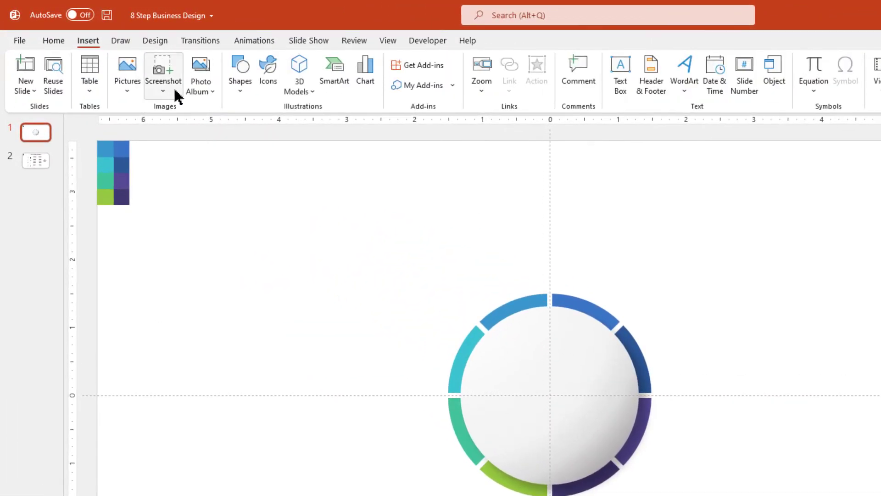
left_click(241, 92)
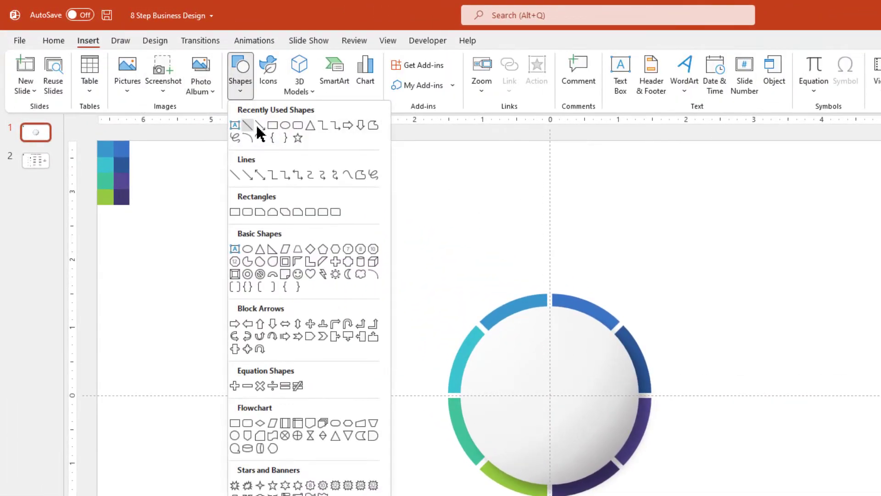
left_click(285, 126)
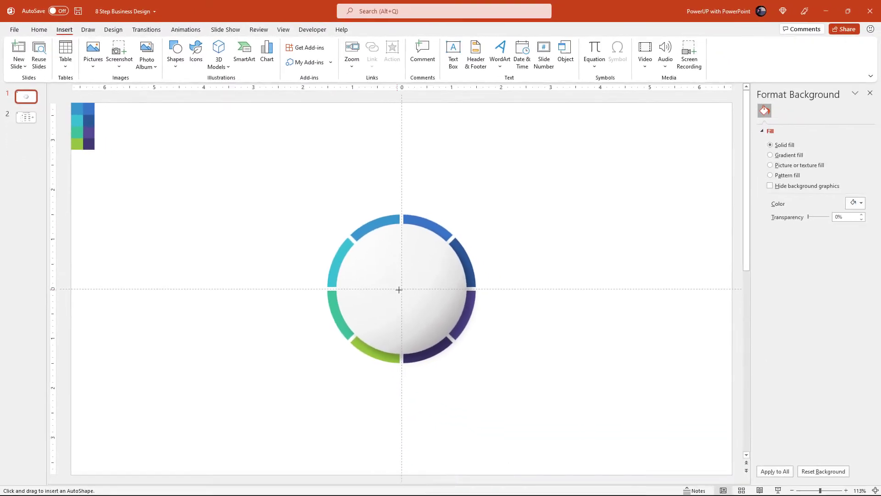
left_click_drag(399, 290, 494, 356)
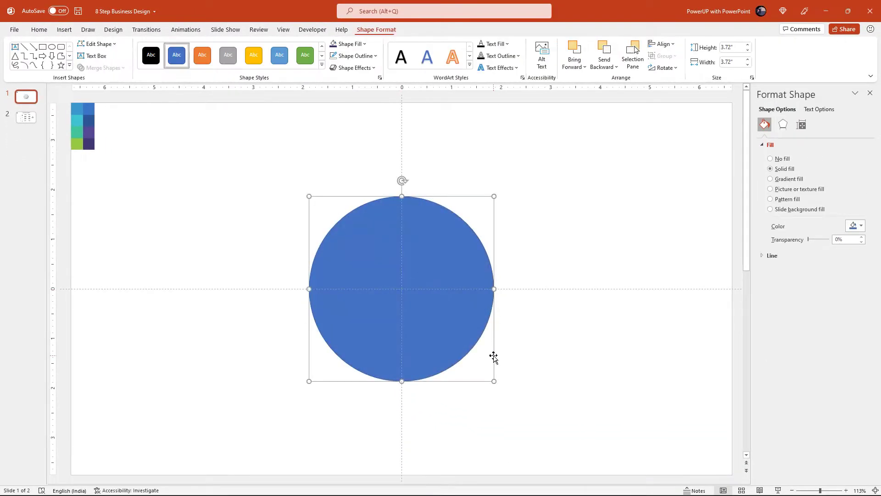
left_click(358, 44)
left_click(354, 172)
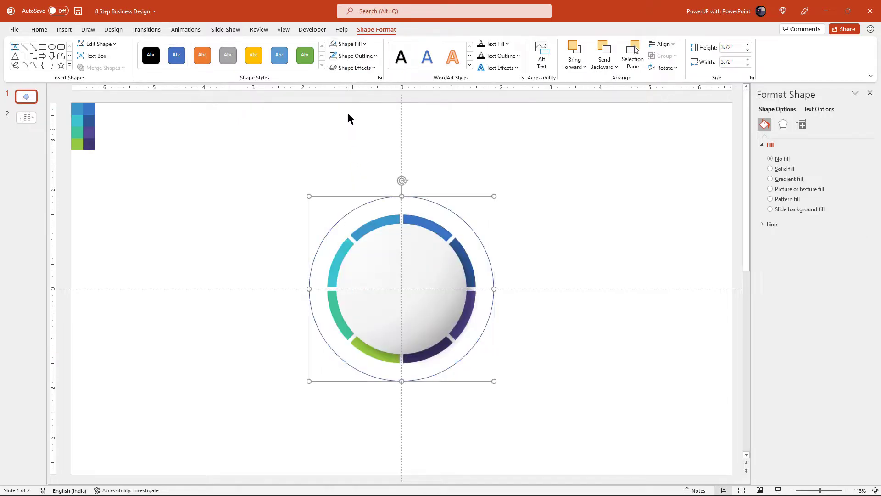
left_click(356, 56)
left_click(341, 80)
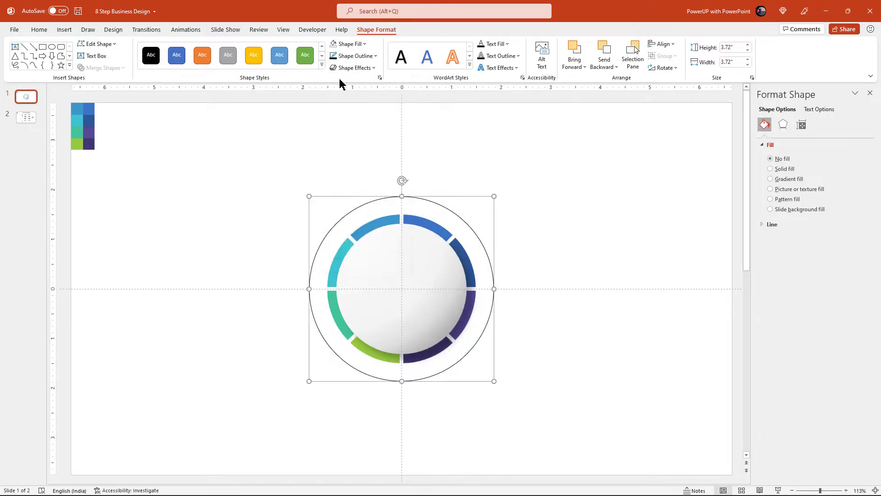
Step: Duplicate the outlined circle, align it over the original, and enlarge it concentrically
key("ctrl+d")
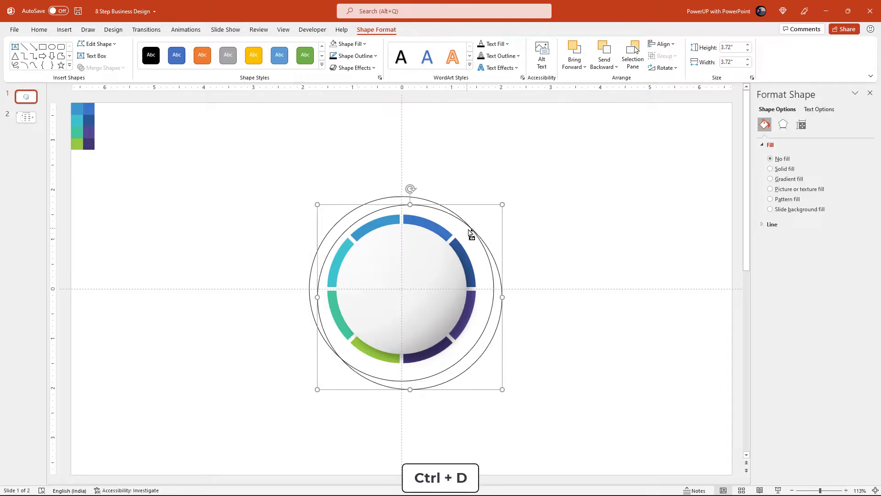
left_click(495, 243)
left_click_drag(495, 244, 478, 228)
left_click_drag(494, 381, 513, 391)
left_click(568, 382)
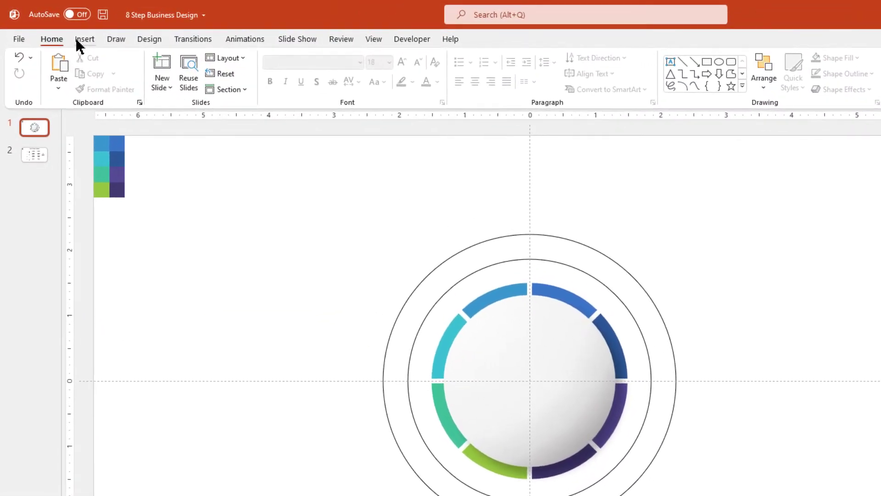
Step: Draw a blue rounded rectangle left of the rings, remove its outline, and copy it upward
left_click(59, 29)
left_click(230, 88)
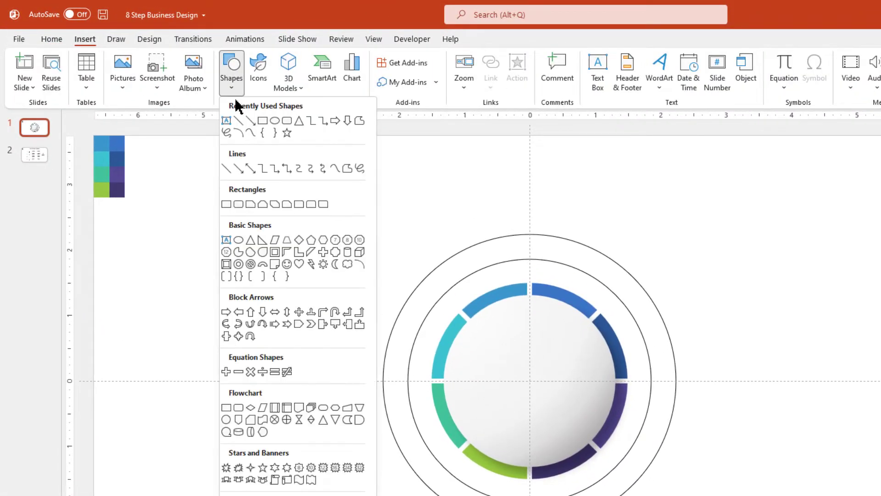
left_click(288, 124)
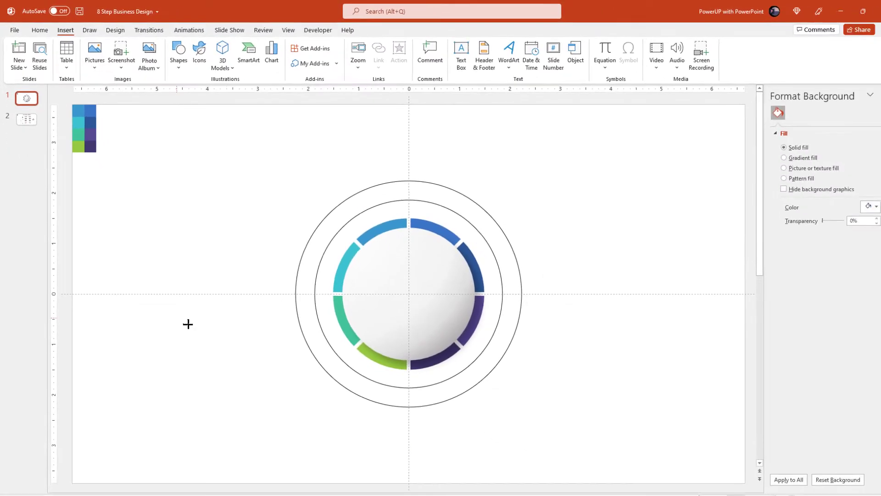
left_click_drag(175, 317, 309, 373)
mouse_move(209, 325)
left_mouse_down()
mouse_move(149, 339)
mouse_move(210, 325)
left_mouse_up()
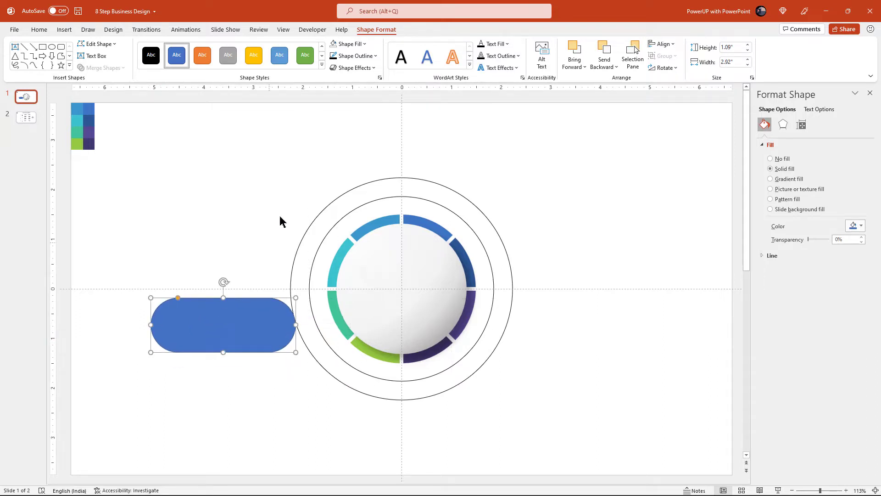
left_click(368, 56)
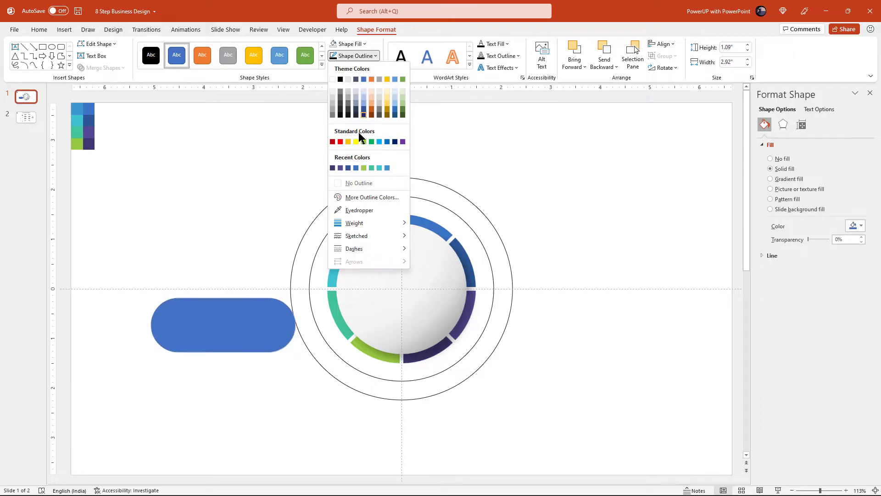
left_click(357, 182)
left_click_drag(250, 321, 246, 174)
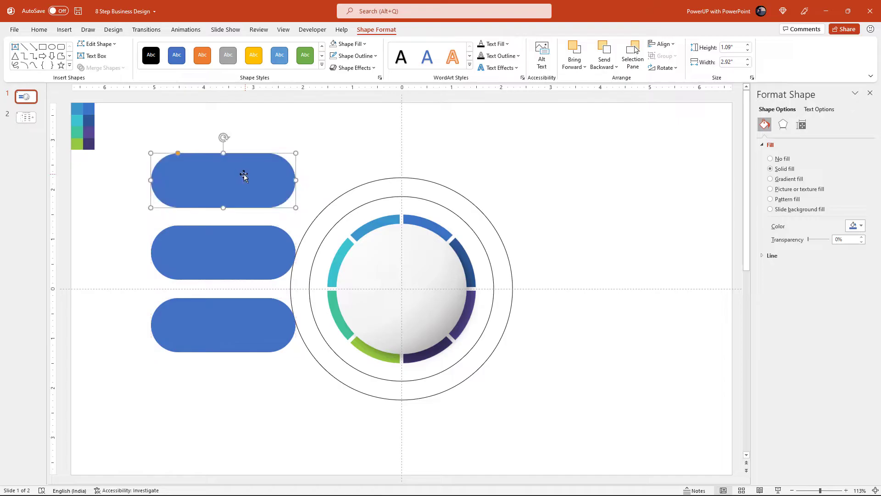